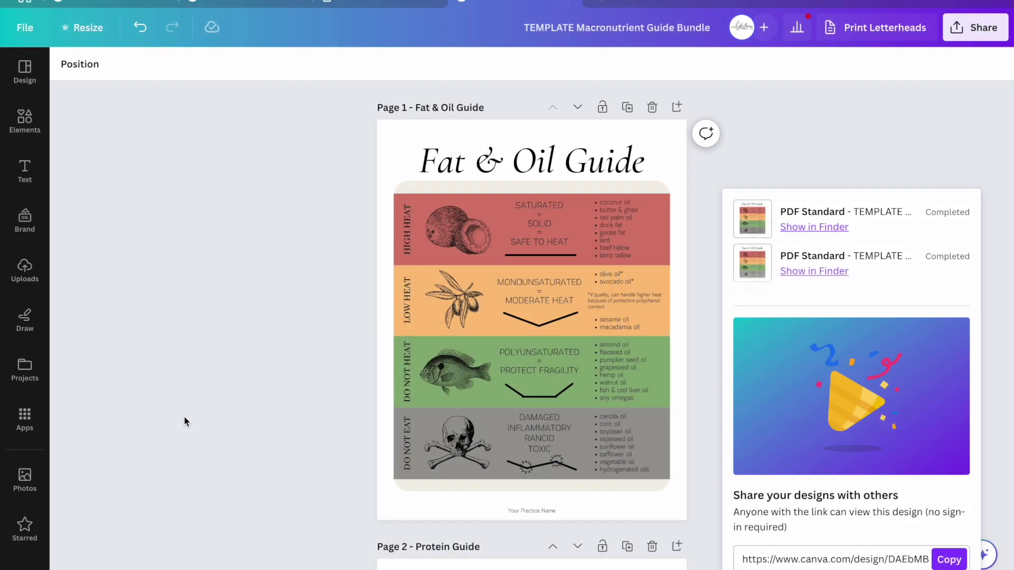
Close the completed PDF Standard downloads panel to reveal Page 1 – Fat & Oil Guide
{"action": "left_click", "coordinate": [186, 421]}
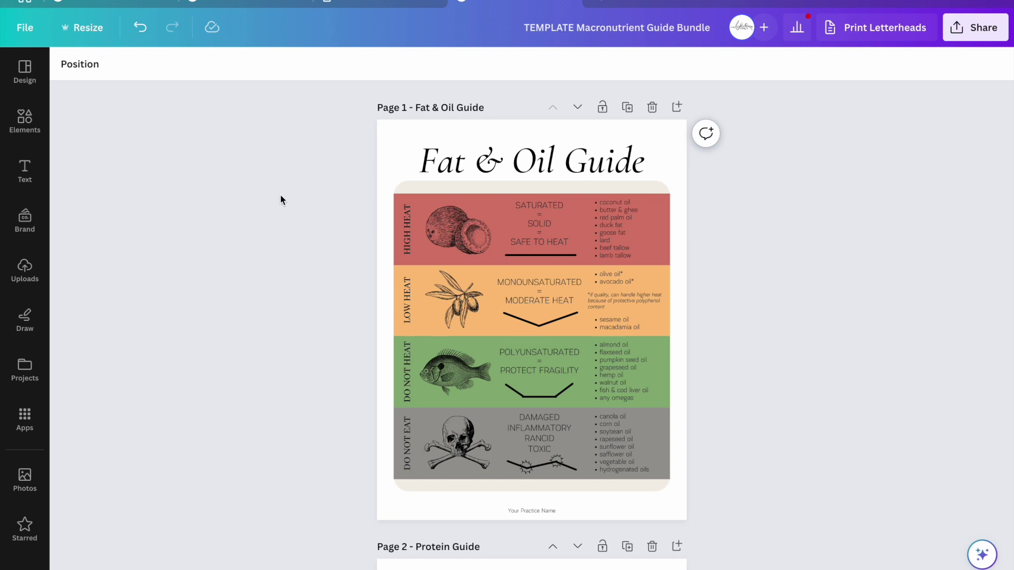
Select every Fat & Oil Guide element and paste it into a new 8.5 × 11 in Resume design
{"action": "scroll", "coordinate": [570, 227], "scroll_direction": "down", "scroll_amount": 1}
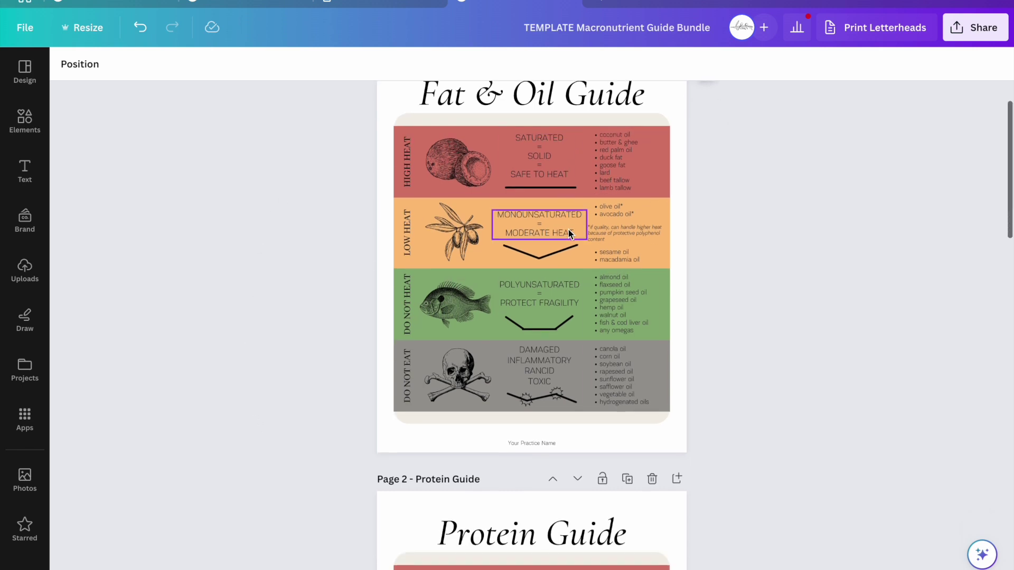
{"action": "scroll", "coordinate": [569, 234], "scroll_direction": "up", "scroll_amount": 1}
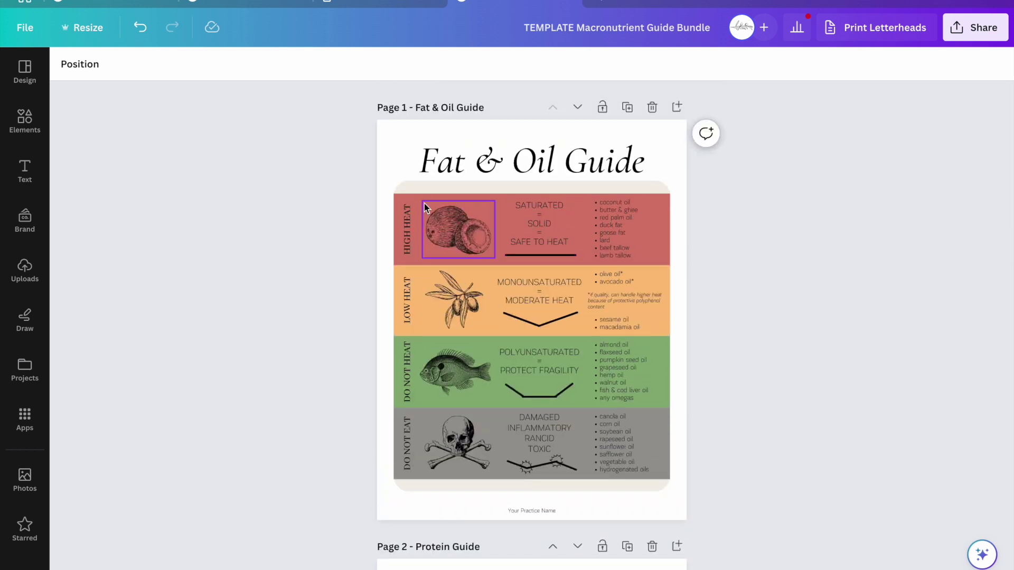
{"action": "left_click_drag", "start_coordinate": [349, 154], "coordinate": [753, 527]}
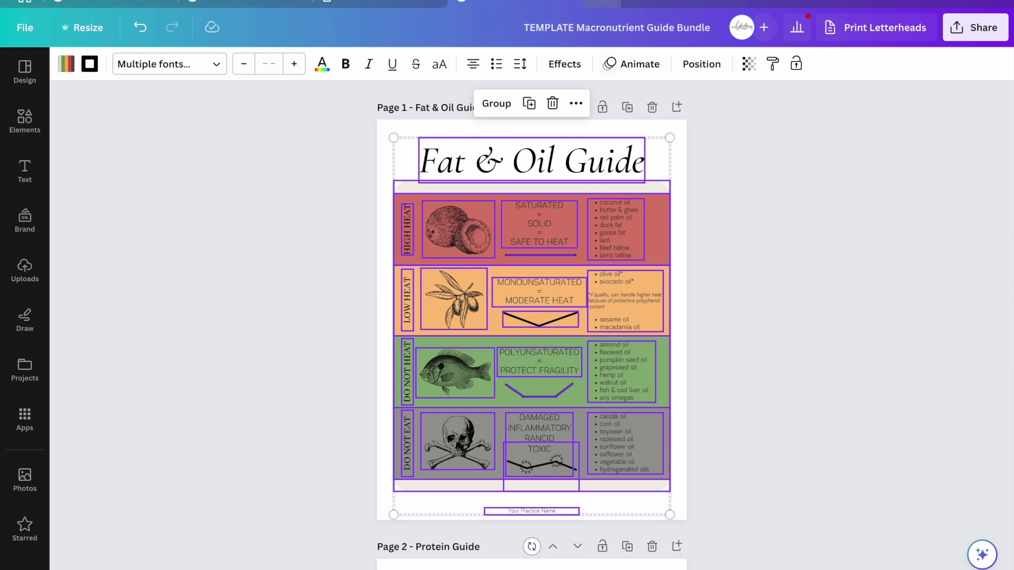
{"action": "left_click", "coordinate": [607, 1]}
{"action": "scroll", "coordinate": [724, 348], "scroll_direction": "down", "scroll_amount": 3}
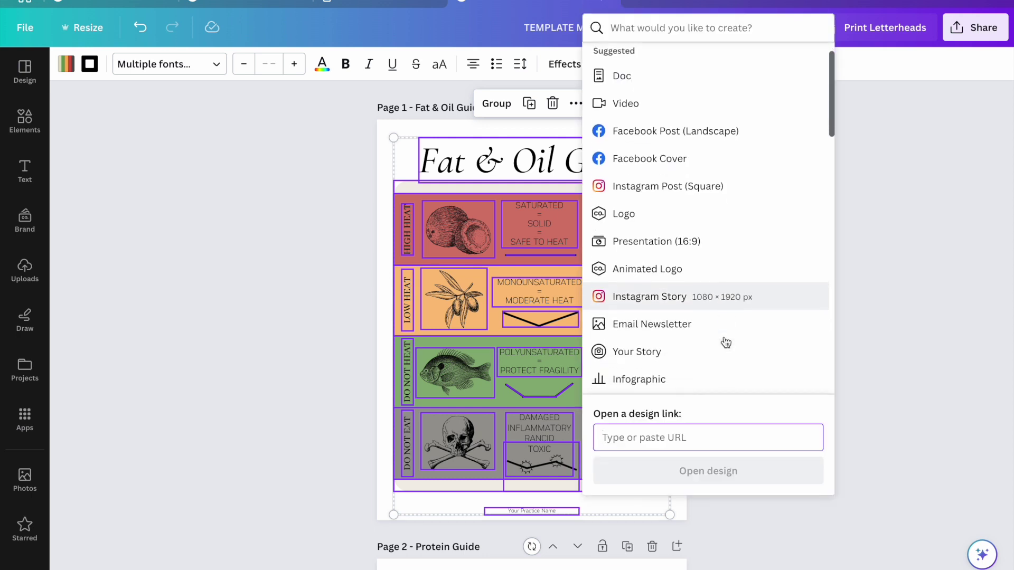
{"action": "scroll", "coordinate": [726, 343], "scroll_direction": "down", "scroll_amount": 1}
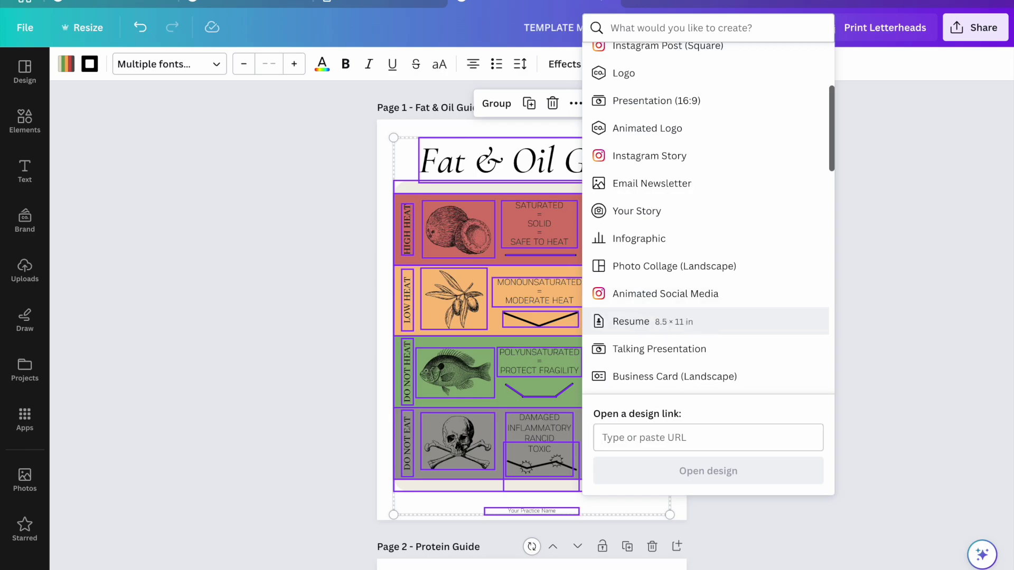
{"action": "left_click", "coordinate": [690, 331]}
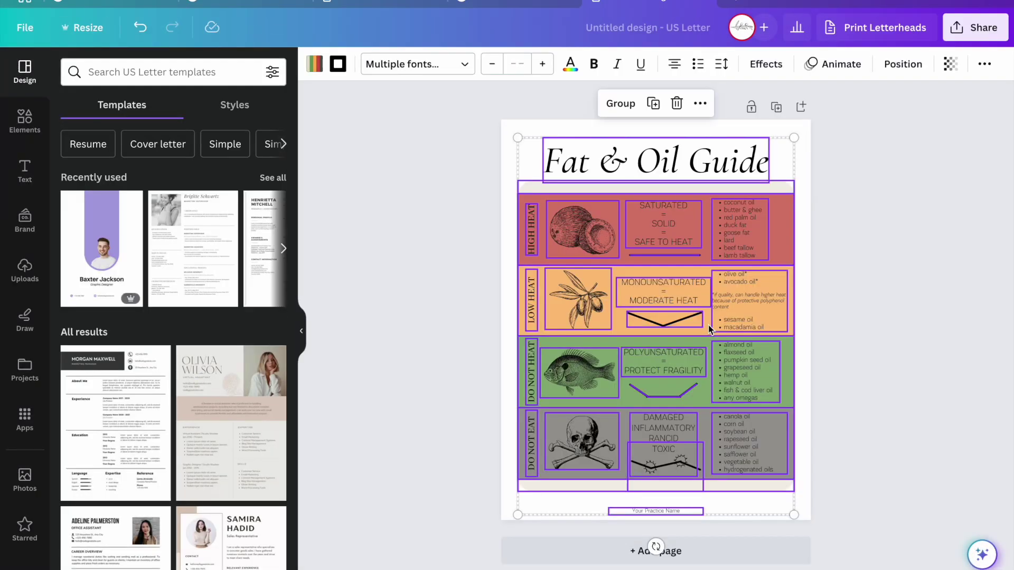
{"action": "key", "text": "ctrl+v"}
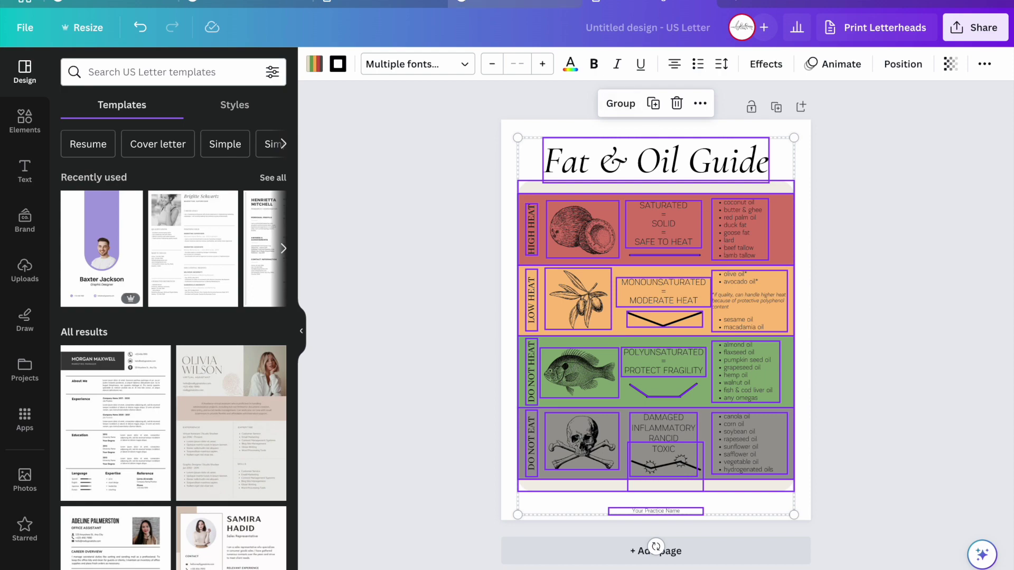
Check the Macronutrient Guide Bundle, then return to the Untitled design and deselect the pasted elements
{"action": "left_click", "coordinate": [515, 3]}
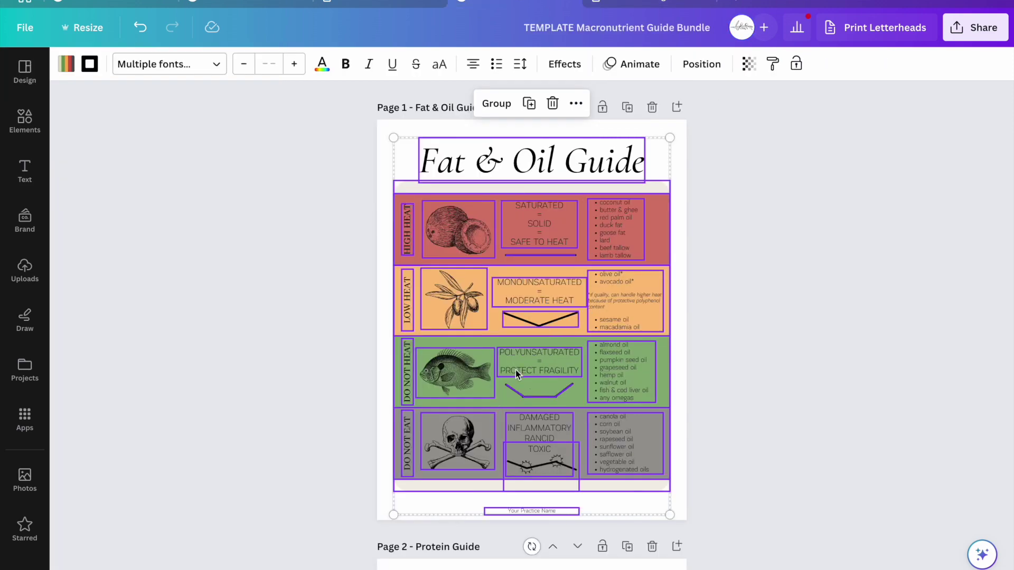
{"action": "scroll", "coordinate": [516, 397], "scroll_direction": "down", "scroll_amount": 15}
{"action": "scroll", "coordinate": [515, 400], "scroll_direction": "down", "scroll_amount": 8}
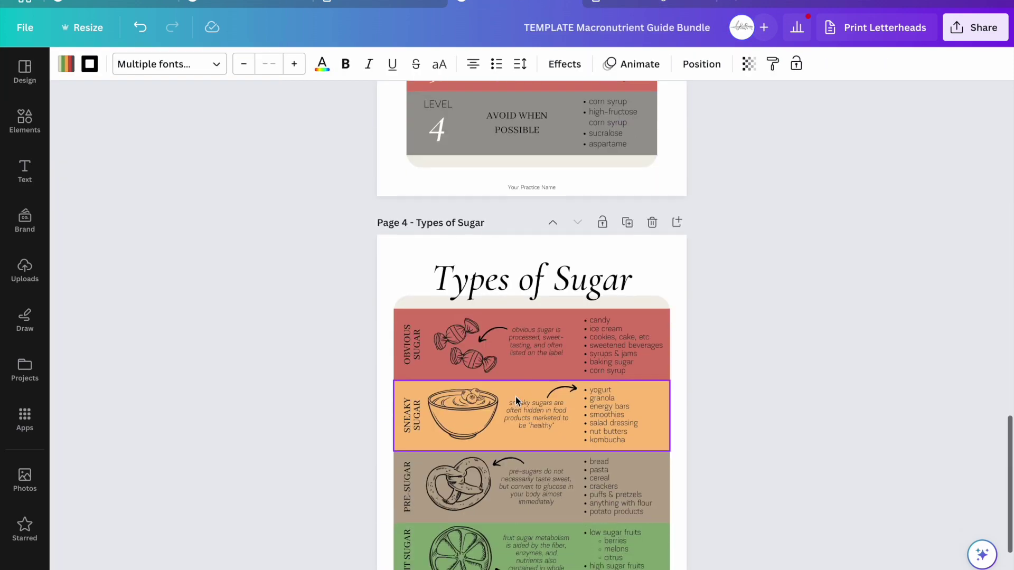
{"action": "scroll", "coordinate": [571, 331], "scroll_direction": "up", "scroll_amount": 16}
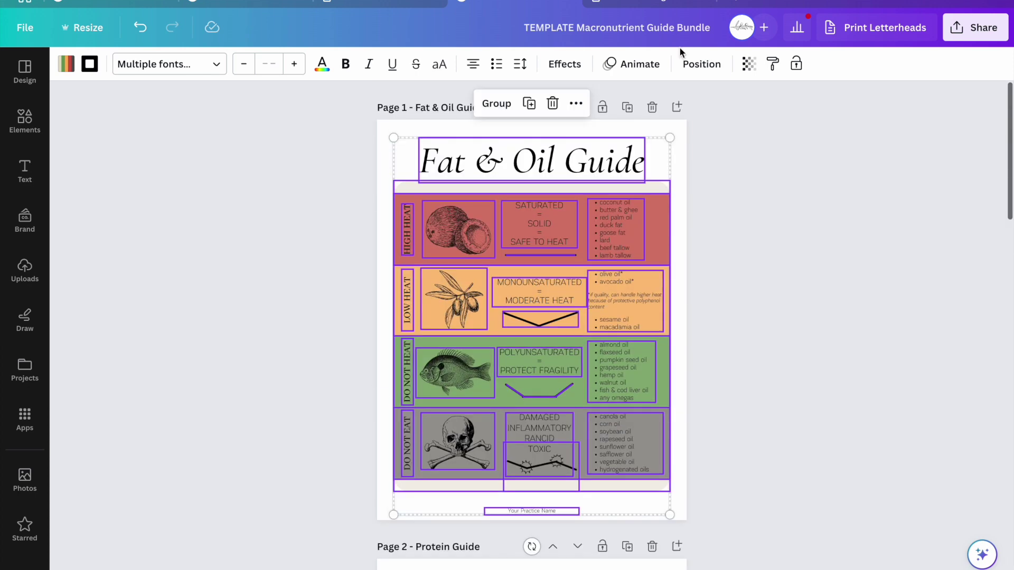
{"action": "left_click", "coordinate": [654, 5]}
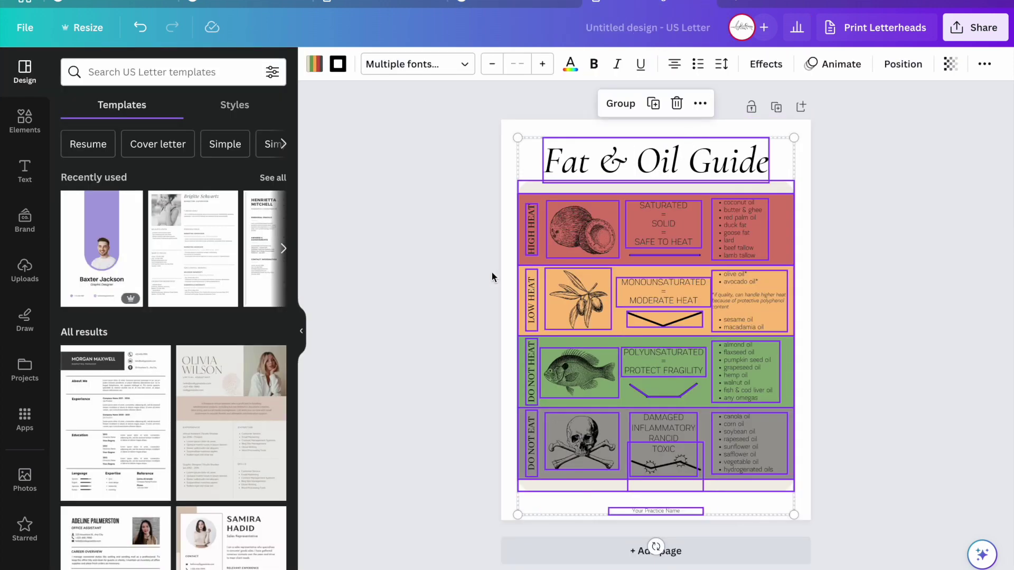
{"action": "left_click", "coordinate": [470, 225]}
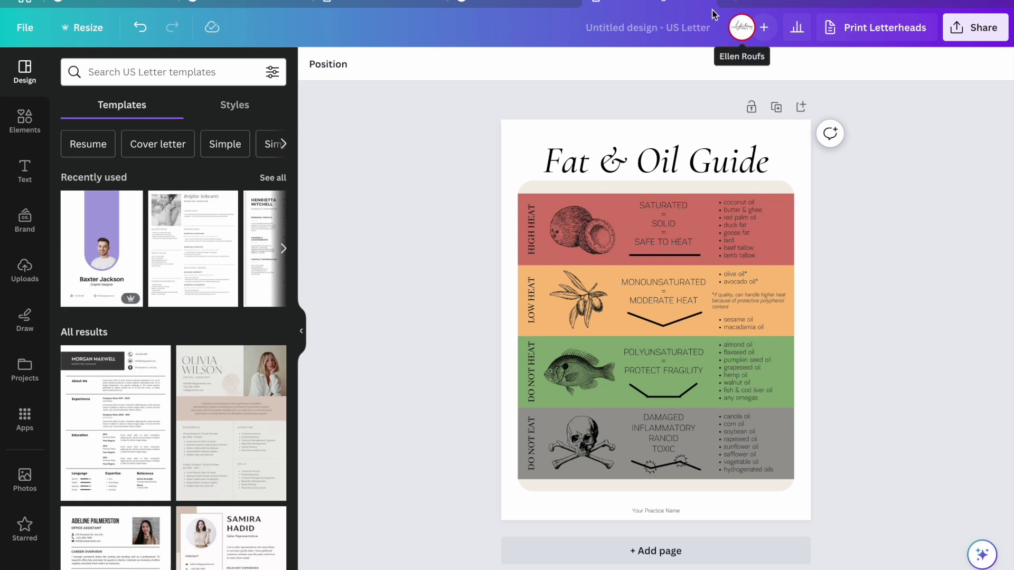
In the MASTER ALL 1 design, open page 86 Blood Sugar Imbalance for editing
{"action": "left_click", "coordinate": [412, 2]}
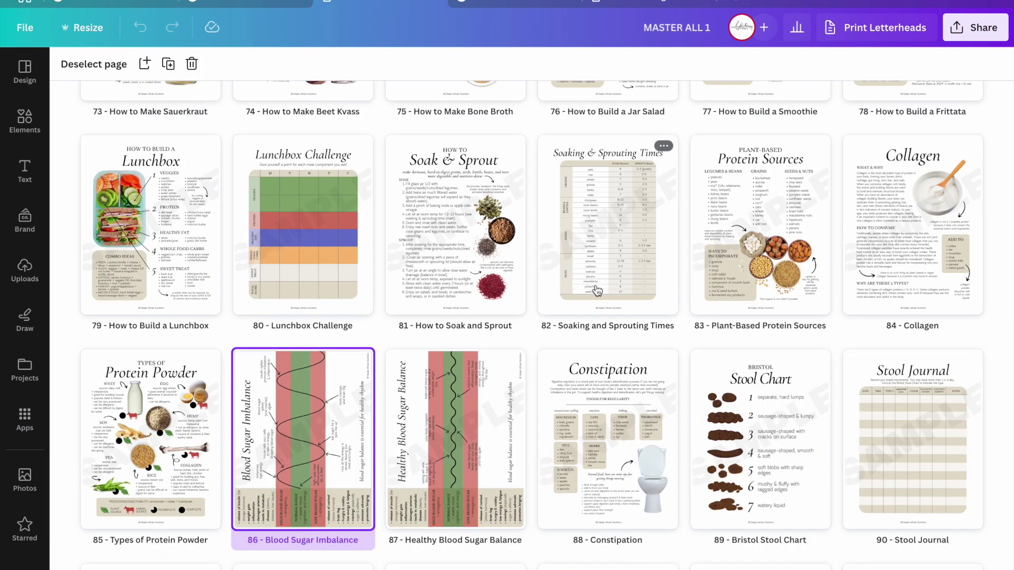
{"action": "scroll", "coordinate": [598, 290], "scroll_direction": "up", "scroll_amount": 10}
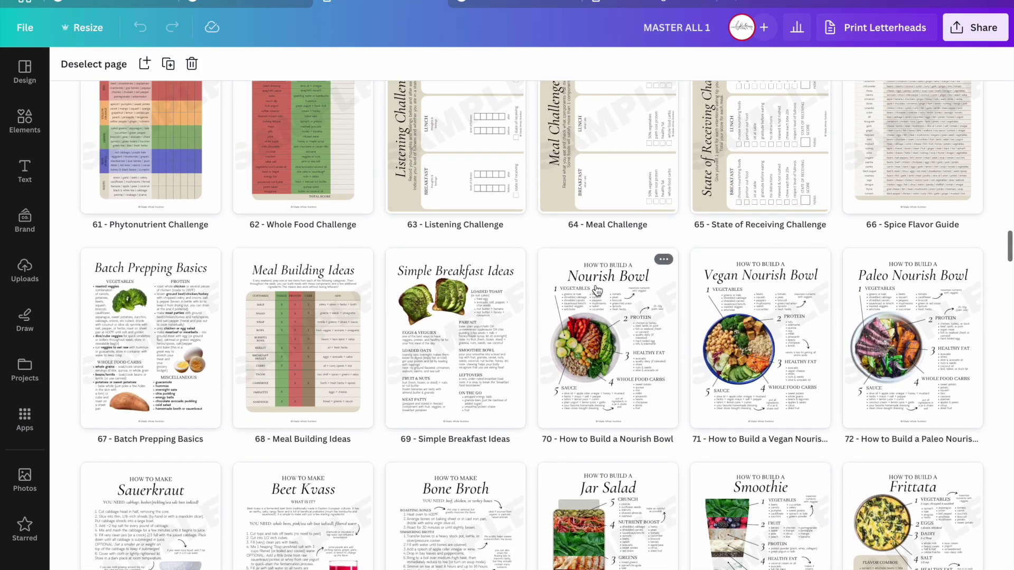
{"action": "scroll", "coordinate": [597, 290], "scroll_direction": "down", "scroll_amount": 12}
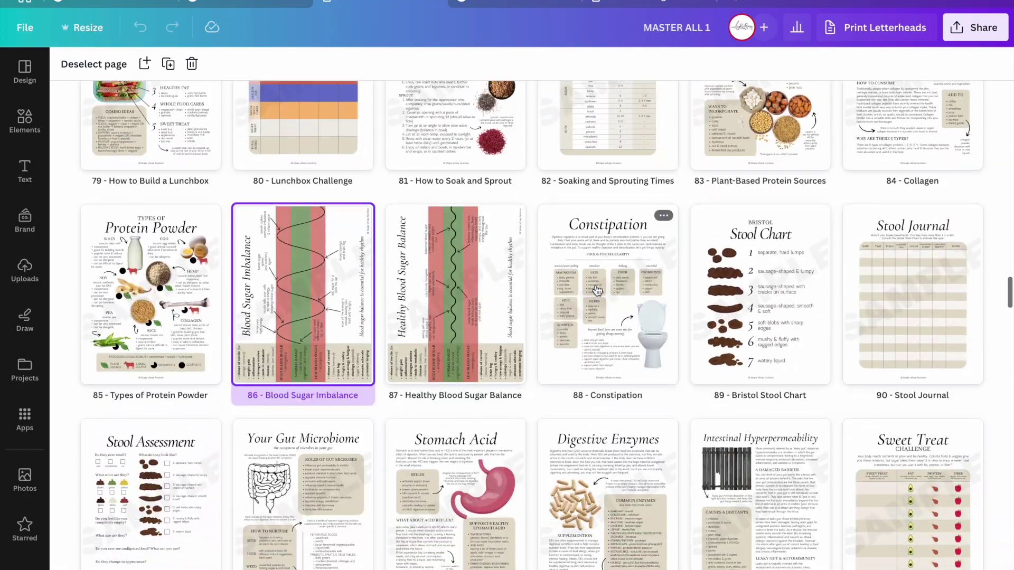
{"action": "scroll", "coordinate": [597, 290], "scroll_direction": "down", "scroll_amount": 1}
{"action": "scroll", "coordinate": [598, 290], "scroll_direction": "down", "scroll_amount": 4}
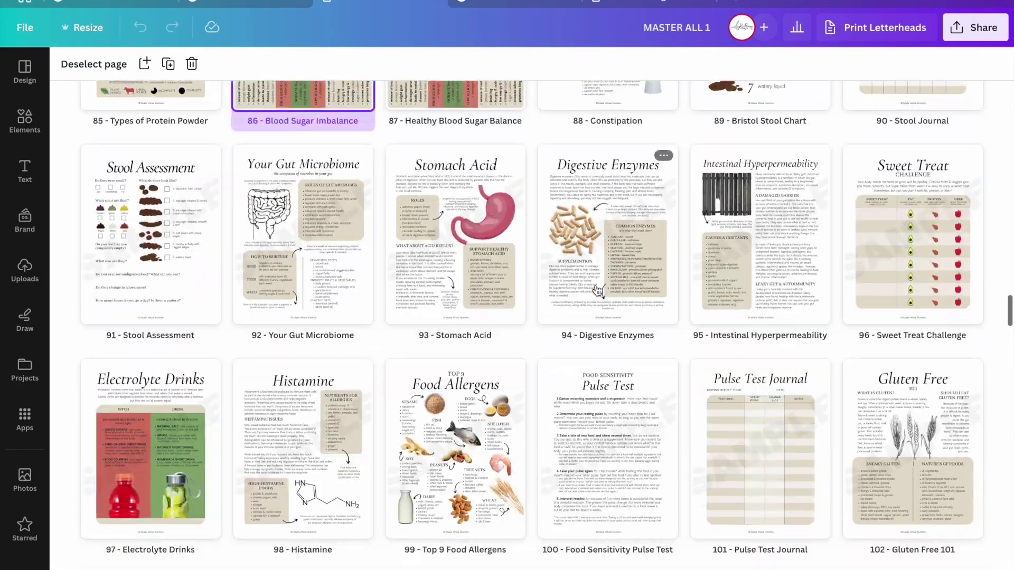
{"action": "scroll", "coordinate": [597, 290], "scroll_direction": "down", "scroll_amount": 12}
{"action": "scroll", "coordinate": [598, 290], "scroll_direction": "up", "scroll_amount": 18}
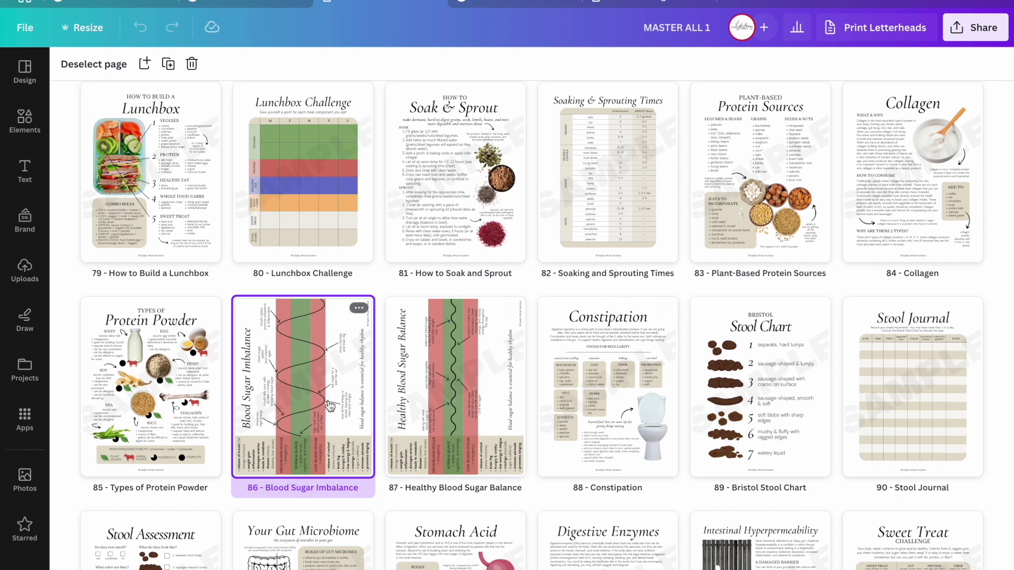
{"action": "double_click", "coordinate": [329, 393]}
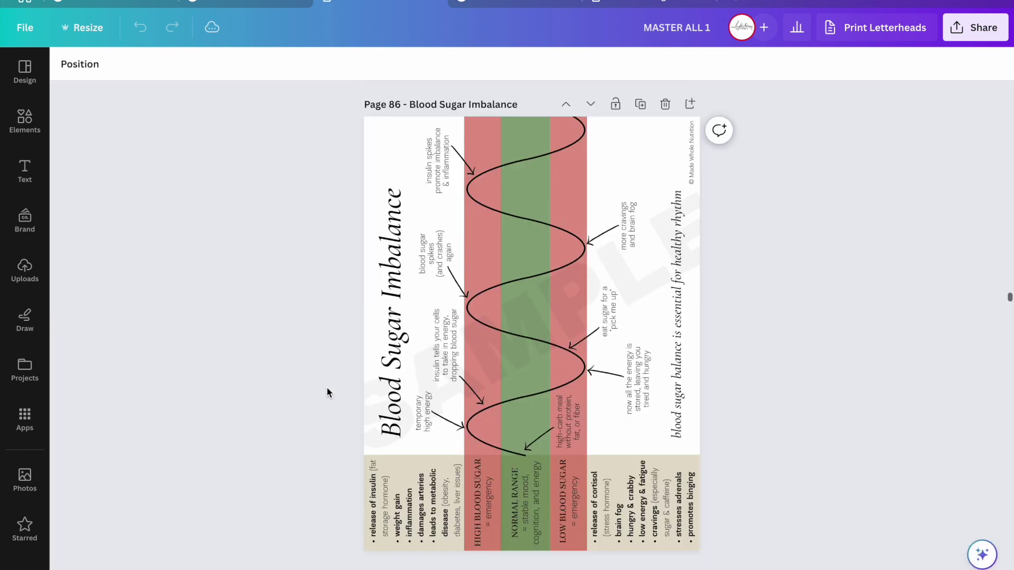
Delete the SAMPLE watermark on page 86 and select all the page's elements
{"action": "left_click", "coordinate": [522, 333]}
{"action": "key", "text": "Delete"}
{"action": "scroll", "coordinate": [291, 142], "scroll_direction": "down", "scroll_amount": 1}
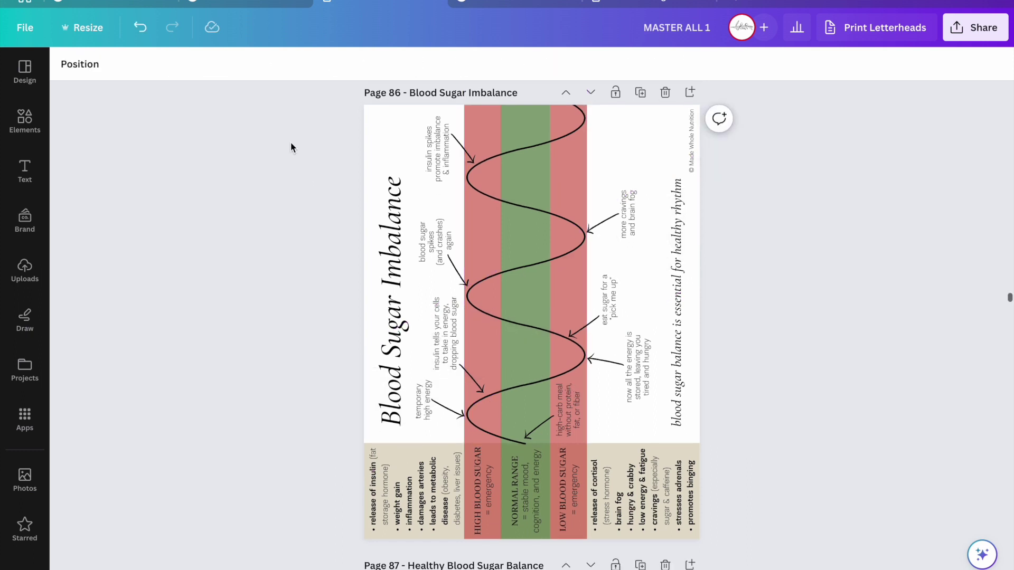
{"action": "left_click_drag", "start_coordinate": [284, 113], "coordinate": [885, 554]}
Create a new blank Canva design
{"action": "left_click", "coordinate": [764, 27]}
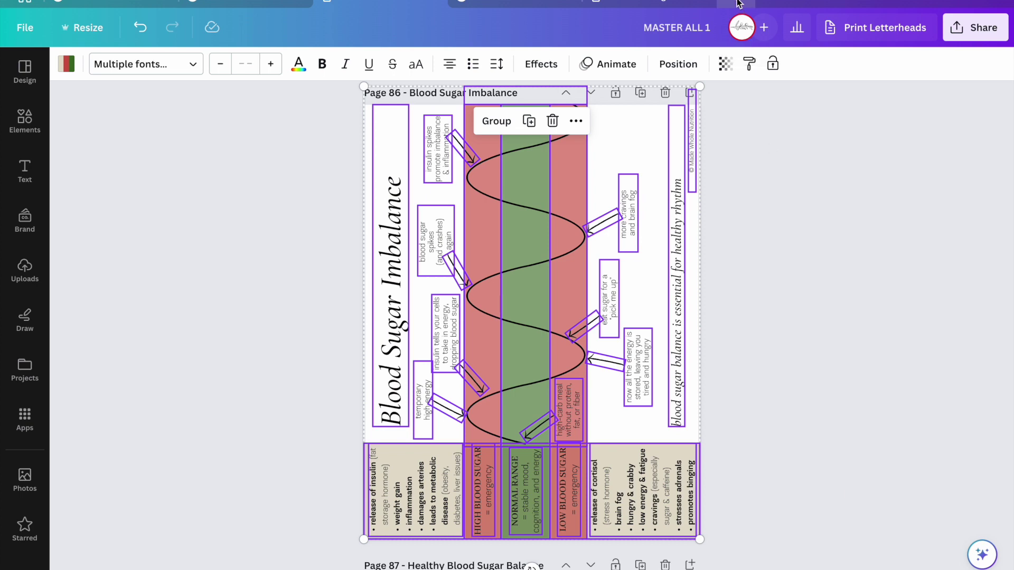
{"action": "scroll", "coordinate": [792, 295], "scroll_direction": "down", "scroll_amount": 3}
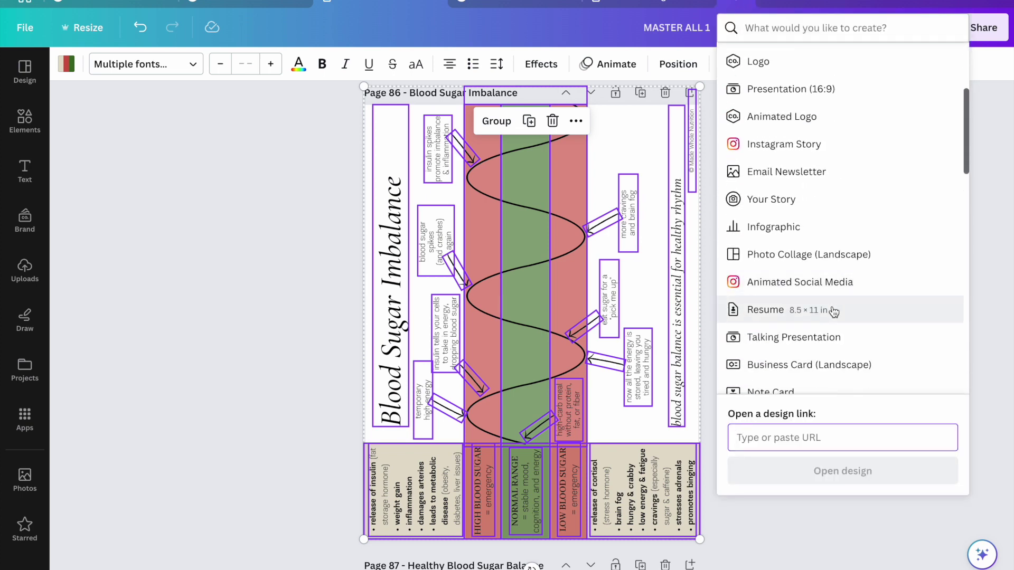
{"action": "left_click", "coordinate": [834, 311]}
Resize the blank design to Width 11 and Height 8.5 in
{"action": "left_click", "coordinate": [82, 26]}
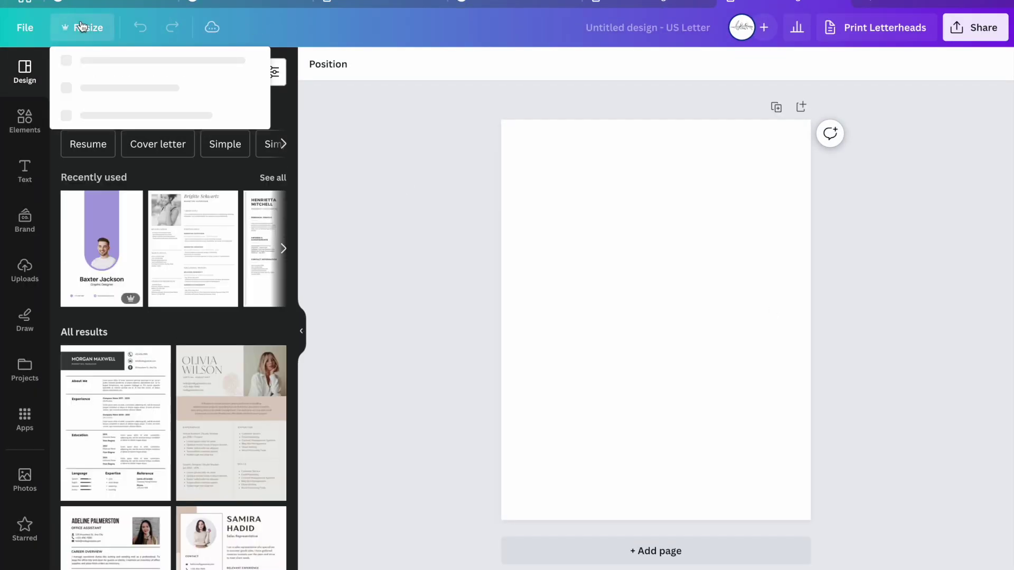
{"action": "left_click", "coordinate": [112, 140]}
{"action": "key", "text": "ctrl+a"}
{"action": "key", "text": "BackSpace"}
{"action": "mouse_move", "coordinate": [2, 148]}
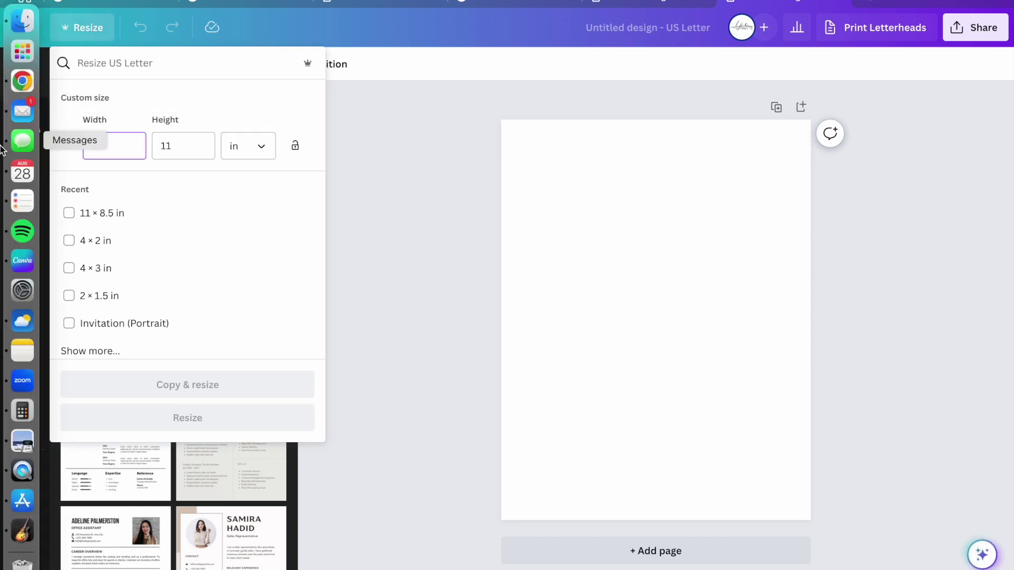
{"action": "type", "text": "11"}
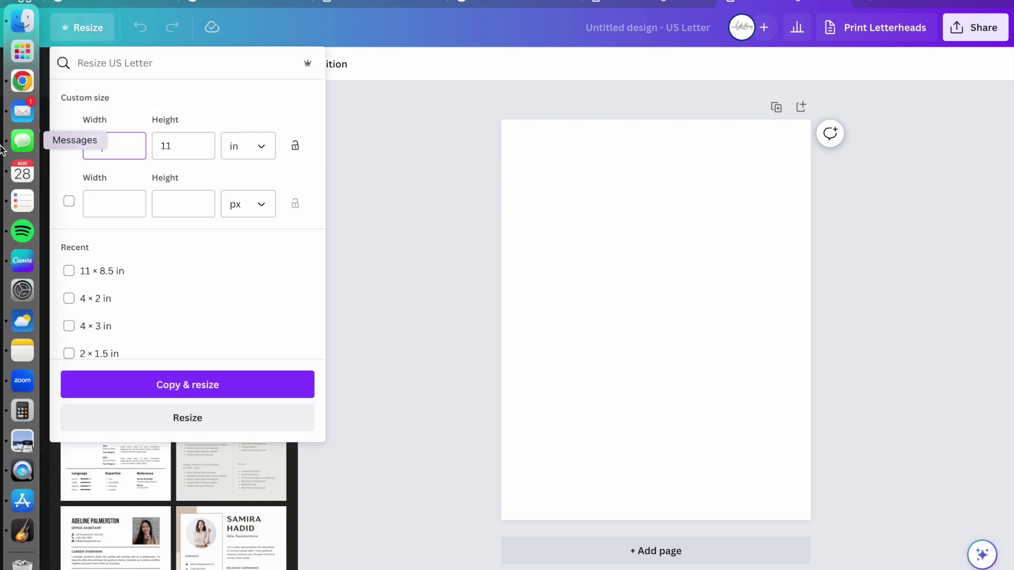
{"action": "key", "text": "Tab"}
{"action": "type", "text": "8.5"}
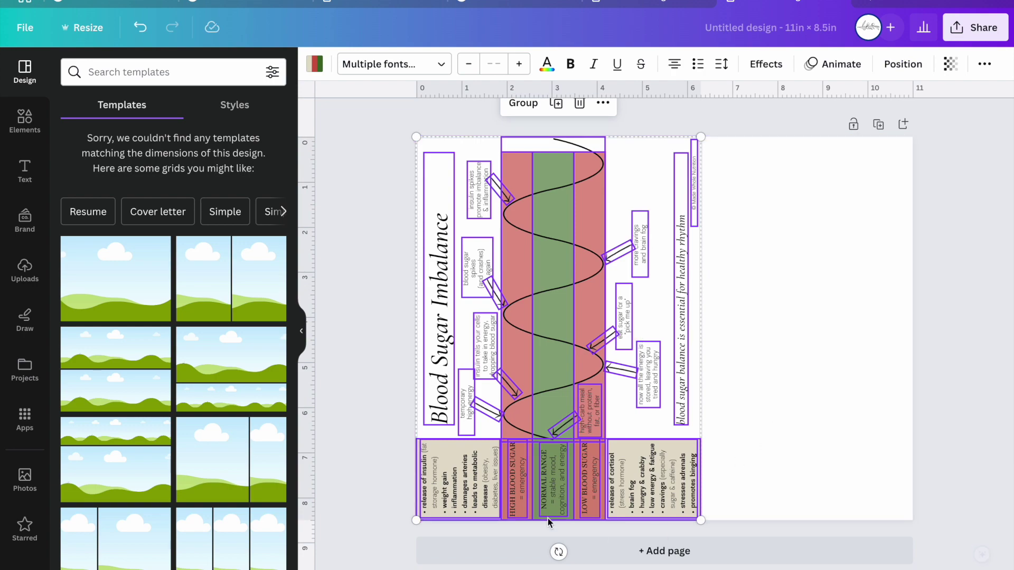
Rotate the Blood Sugar Imbalance chart 90°, move it top-left and enlarge it to fill the landscape page
{"action": "left_click_drag", "start_coordinate": [559, 552], "coordinate": [391, 329]}
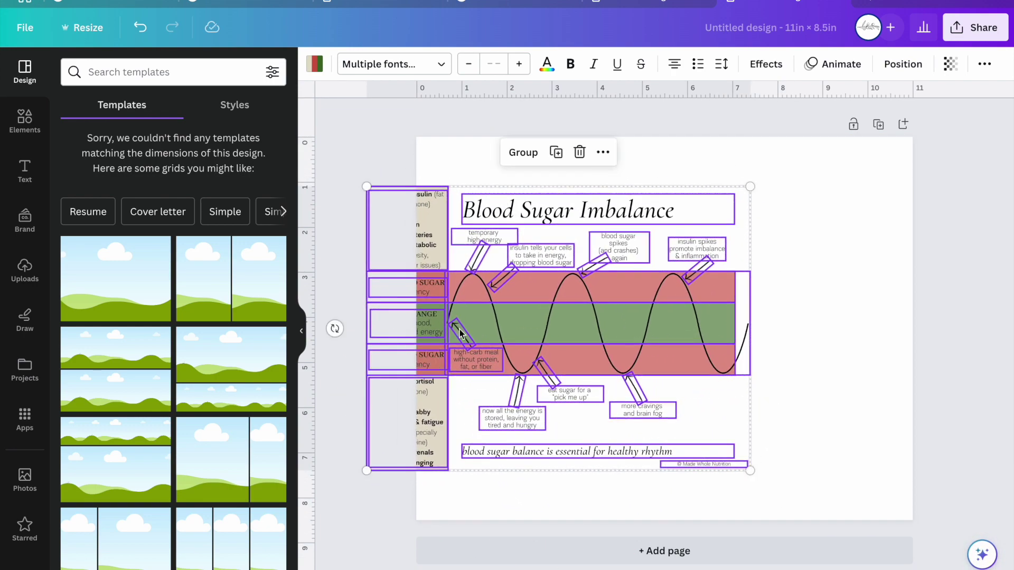
{"action": "left_click_drag", "start_coordinate": [521, 329], "coordinate": [568, 282]}
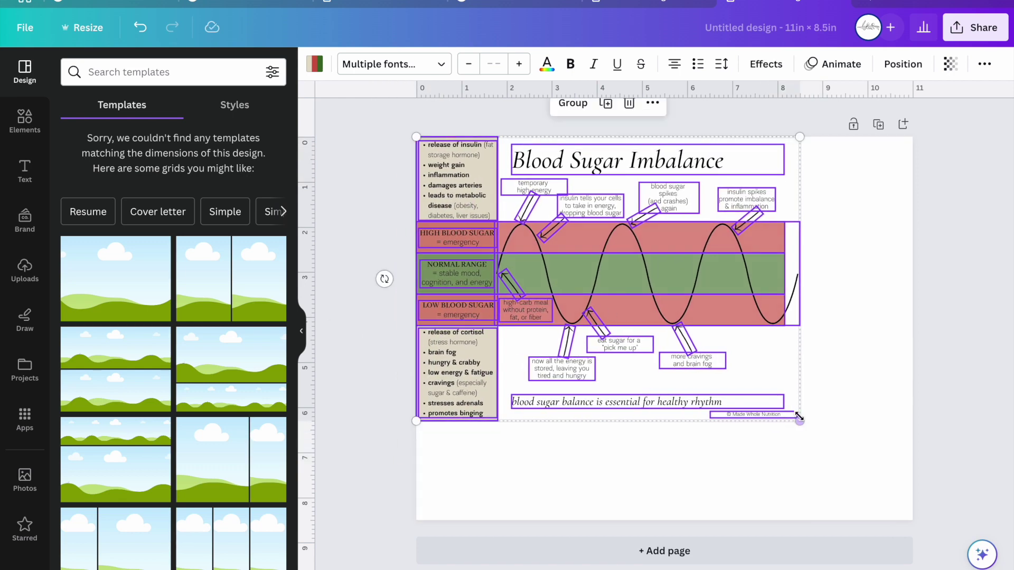
{"action": "left_click_drag", "start_coordinate": [800, 421], "coordinate": [912, 543]}
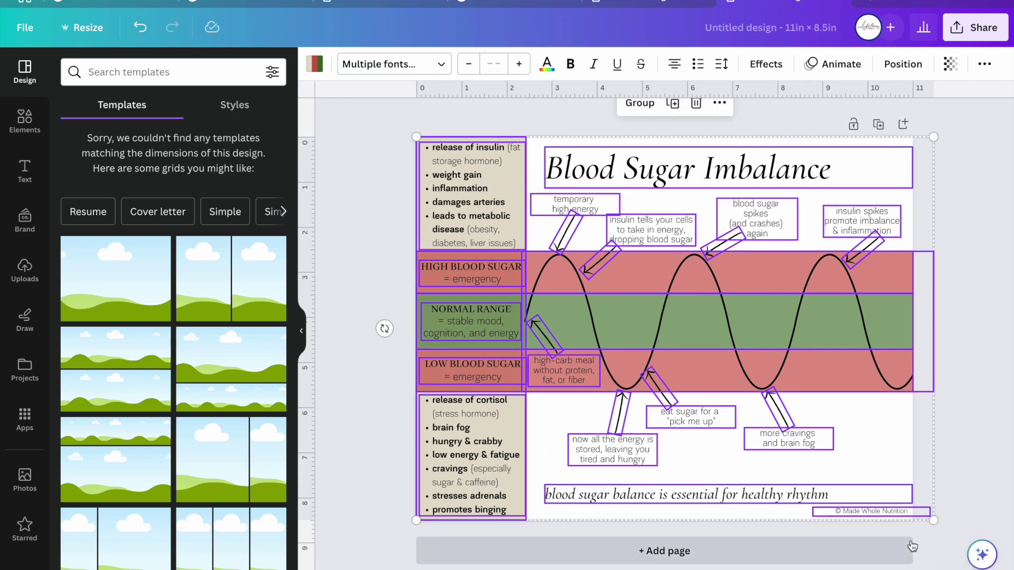
{"action": "left_click", "coordinate": [1009, 523]}
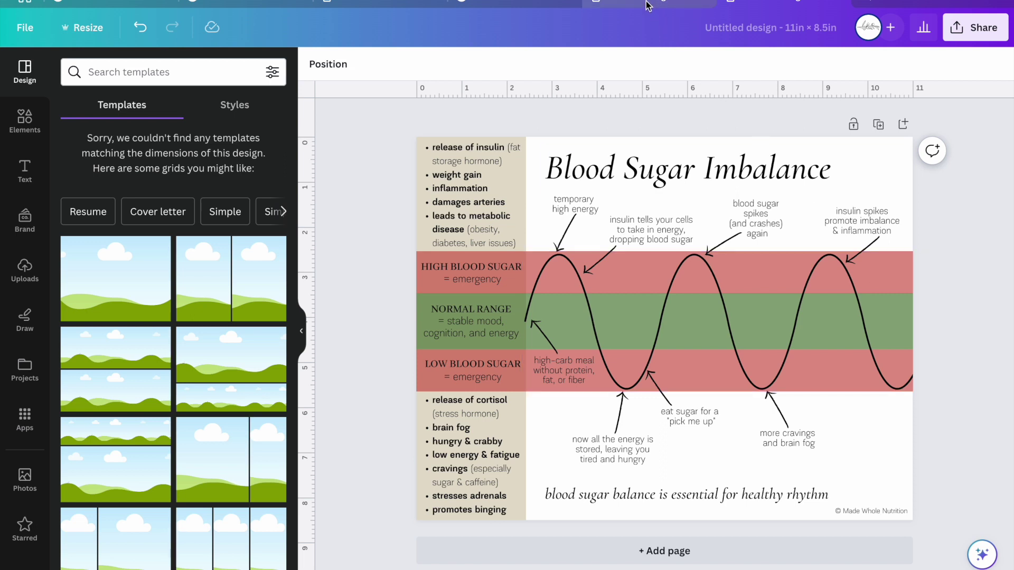
{"action": "left_click", "coordinate": [513, 4]}
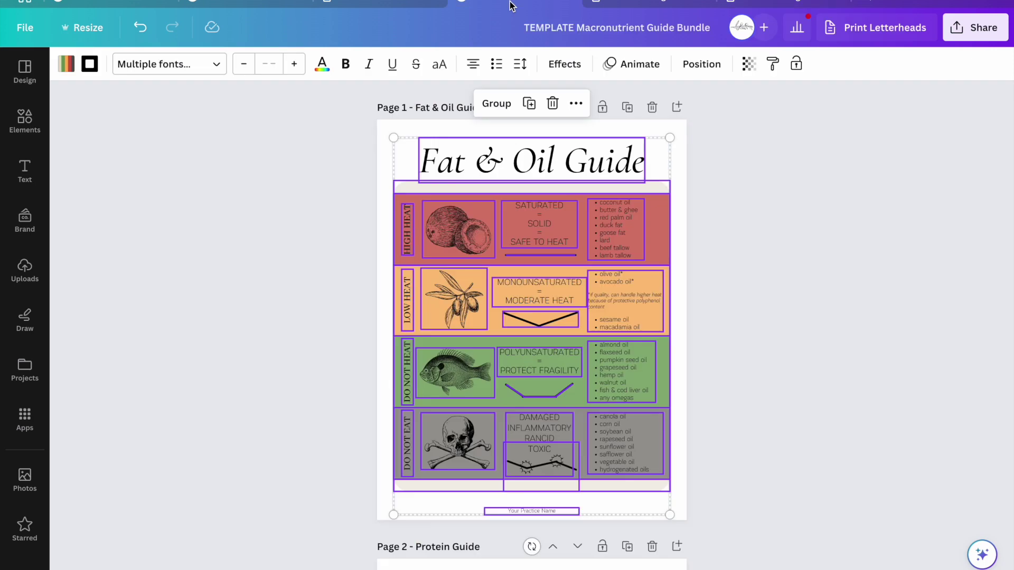
Download the 4-page bundle as PDF Standard and save it to the Desktop
{"action": "left_click", "coordinate": [798, 275]}
{"action": "scroll", "coordinate": [799, 275], "scroll_direction": "down", "scroll_amount": 2}
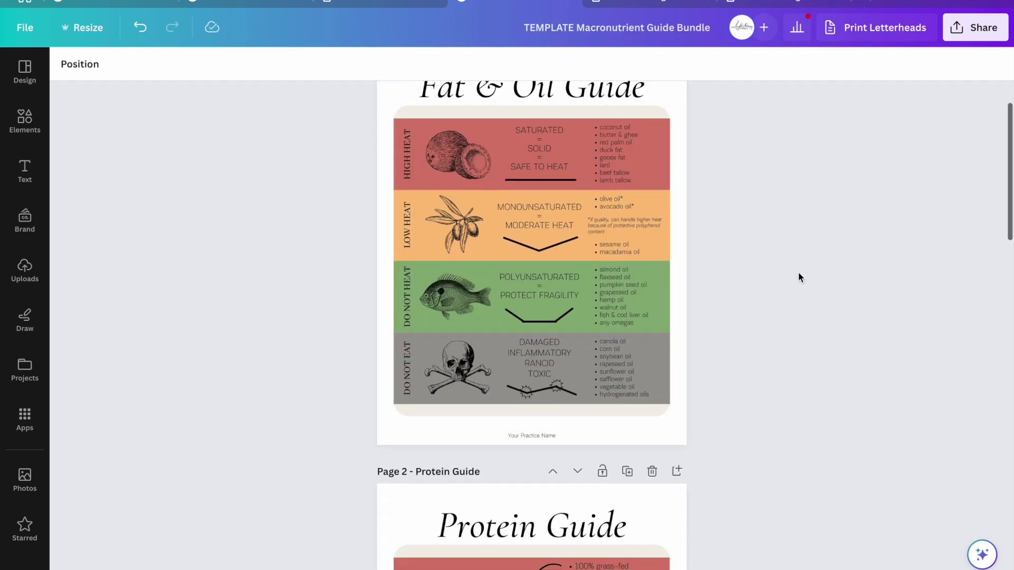
{"action": "left_click", "coordinate": [965, 40]}
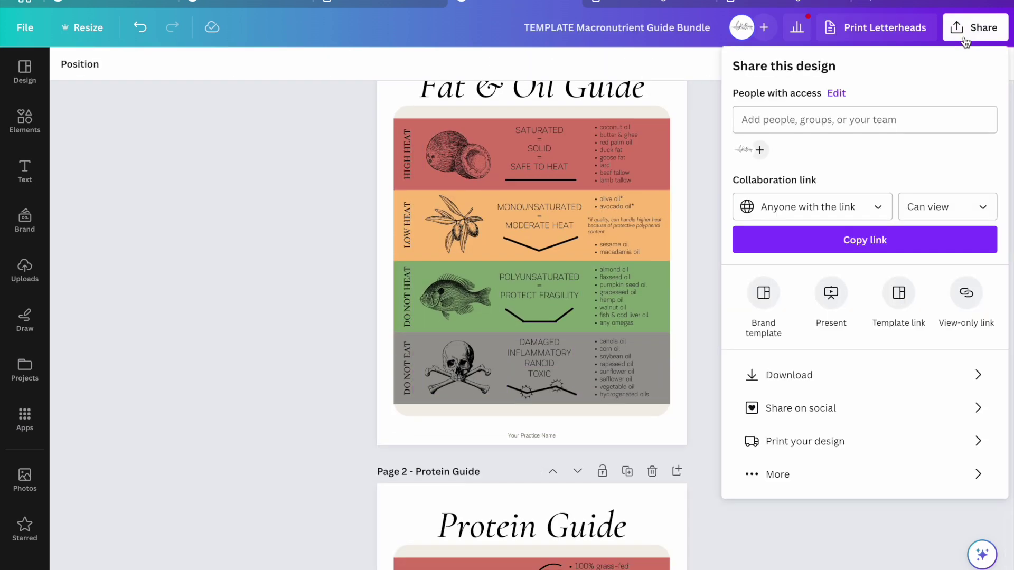
{"action": "left_click", "coordinate": [895, 376]}
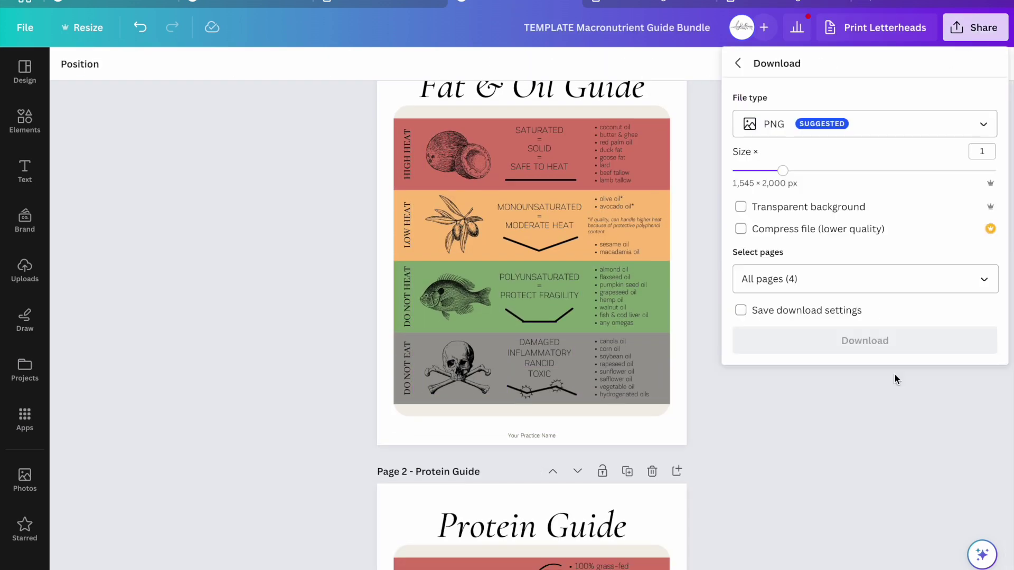
{"action": "left_click", "coordinate": [867, 125]}
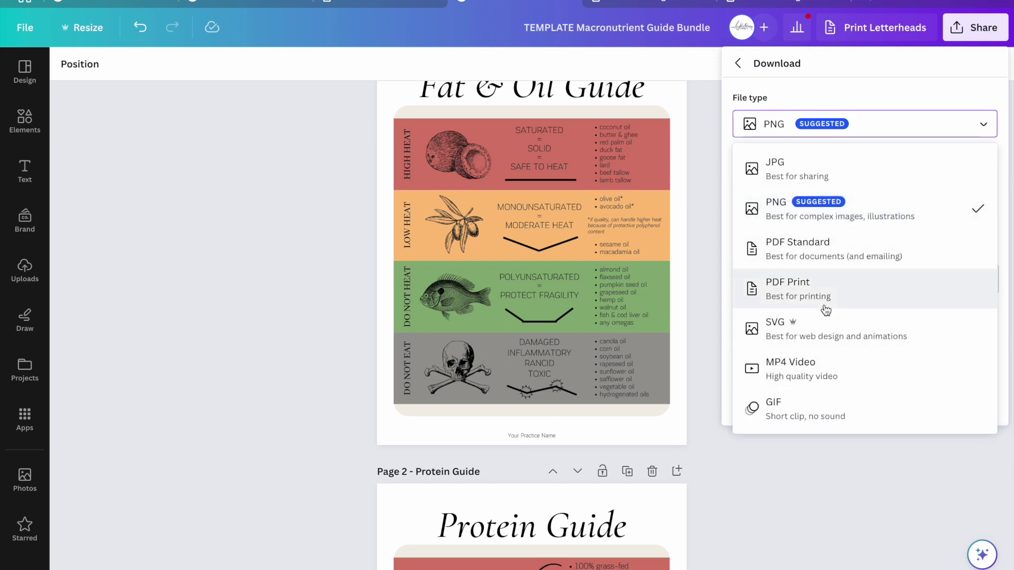
{"action": "left_click", "coordinate": [841, 255]}
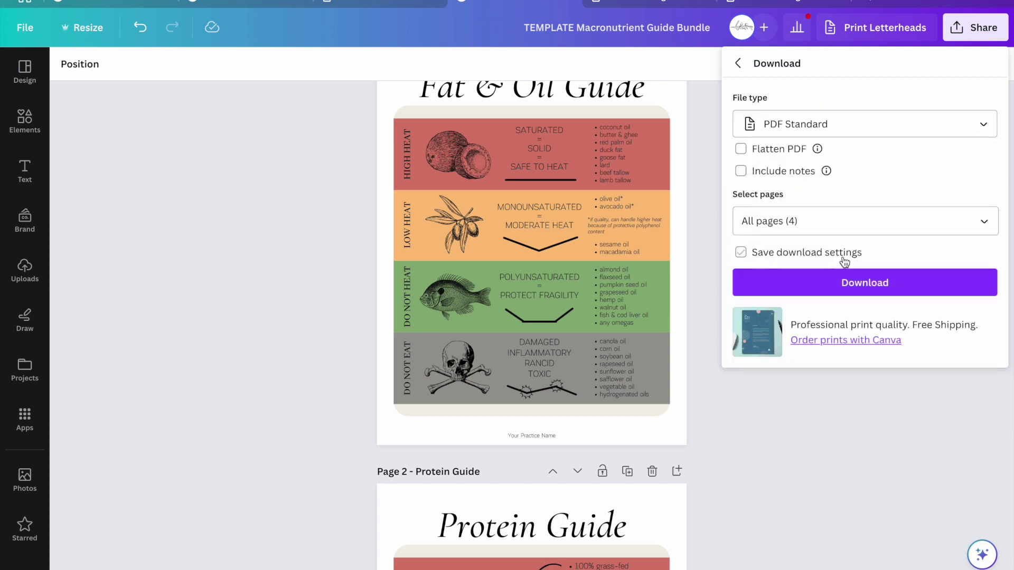
{"action": "left_click", "coordinate": [861, 285]}
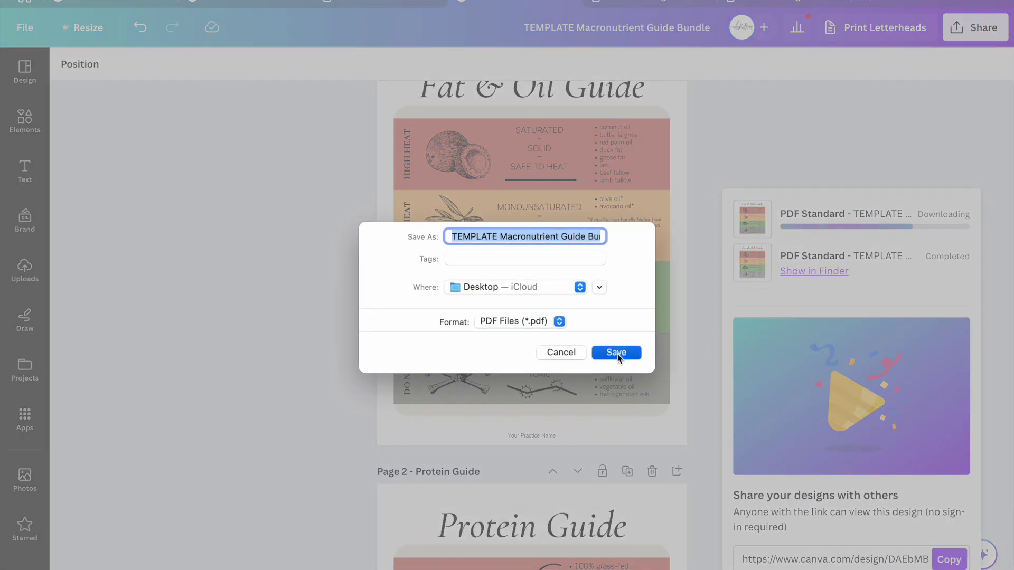
{"action": "left_click", "coordinate": [616, 354]}
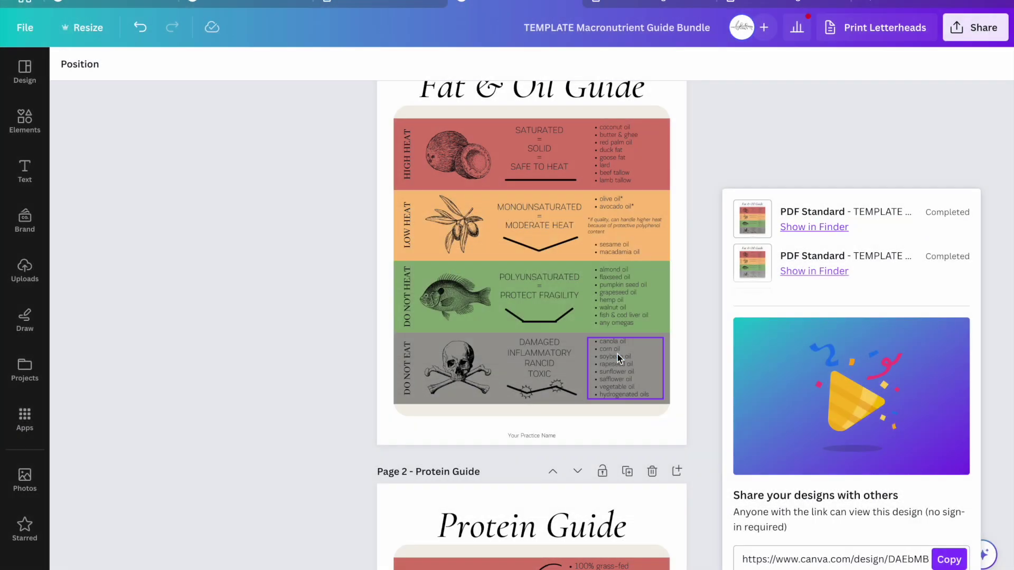
{"action": "key", "text": "ctrl+Right"}
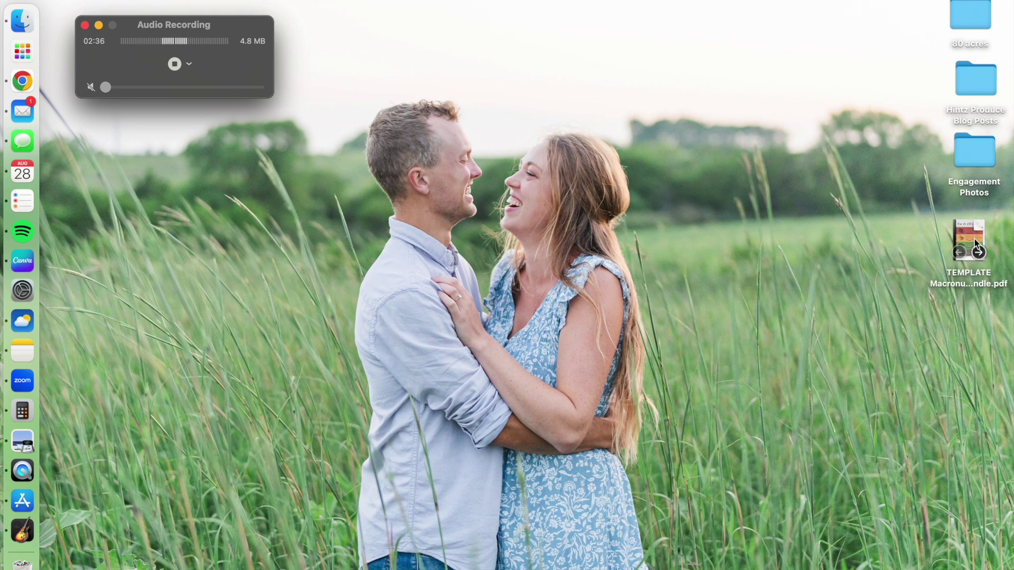
Open the downloaded bundle PDF in Preview with the page thumbnails sidebar showing
{"action": "double_click", "coordinate": [976, 231]}
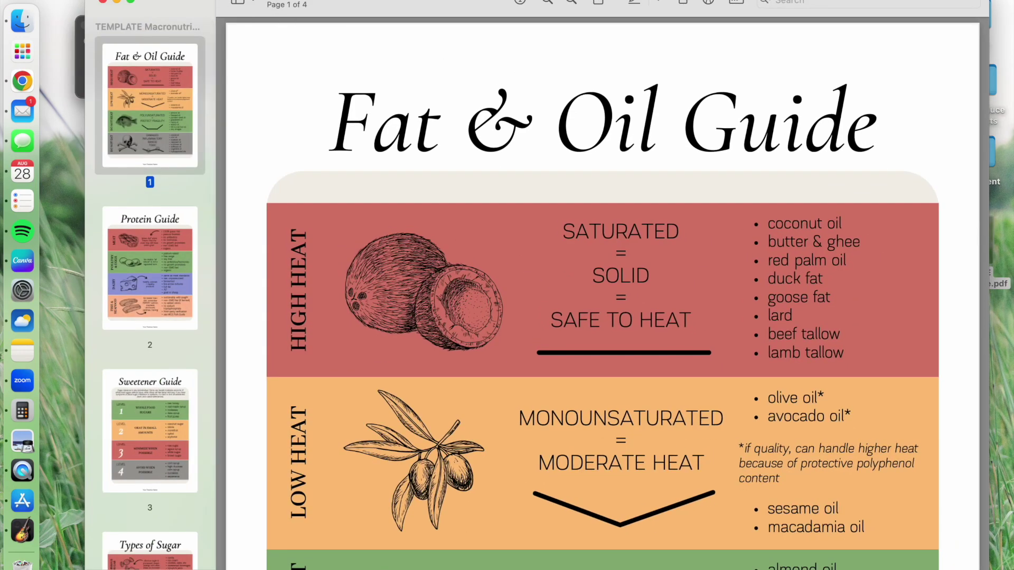
{"action": "left_click", "coordinate": [161, 2]}
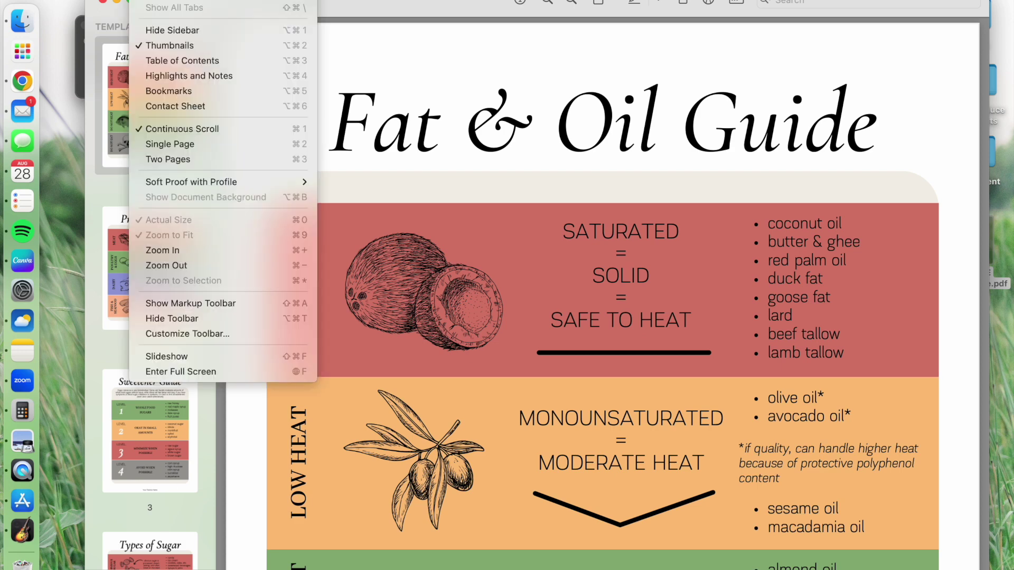
{"action": "left_click", "coordinate": [137, 48]}
Drag the Fat & Oil, Protein and Sweetener Guide pages onto the desktop, then close the bundle
{"action": "left_click_drag", "start_coordinate": [185, 113], "coordinate": [72, 149]}
{"action": "left_click", "coordinate": [151, 242]}
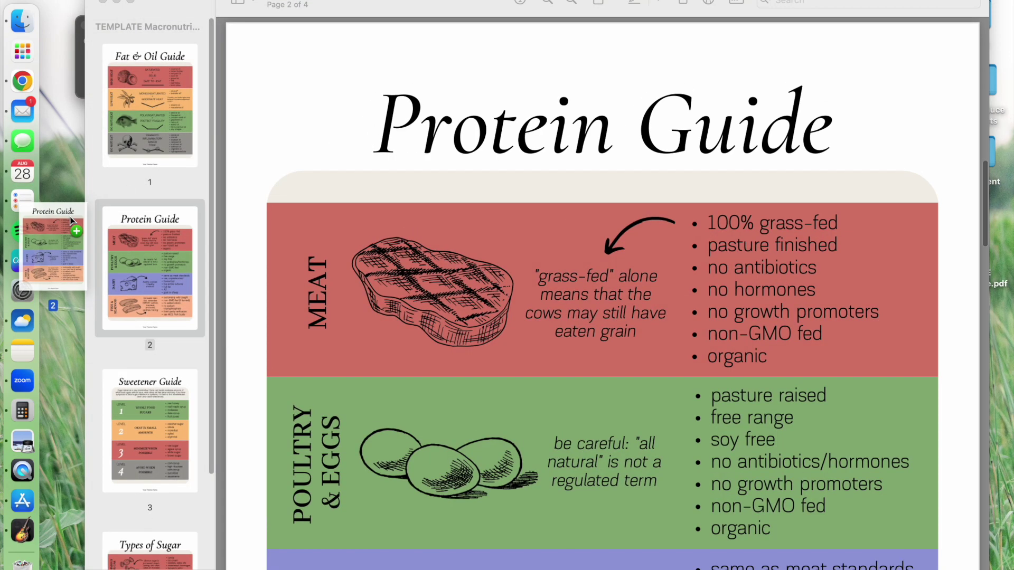
{"action": "left_click_drag", "start_coordinate": [152, 443], "coordinate": [79, 317]}
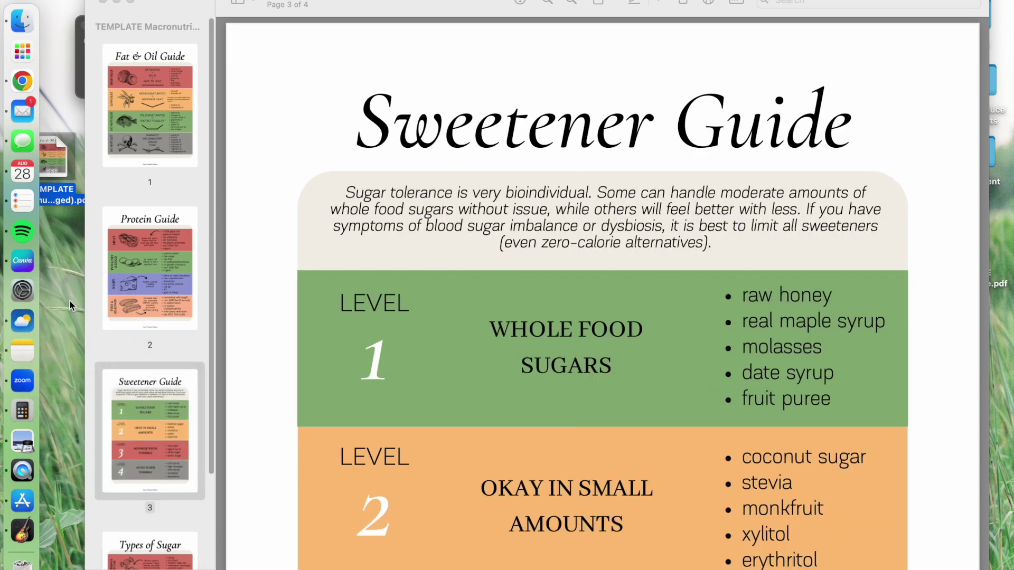
{"action": "key", "text": "Down"}
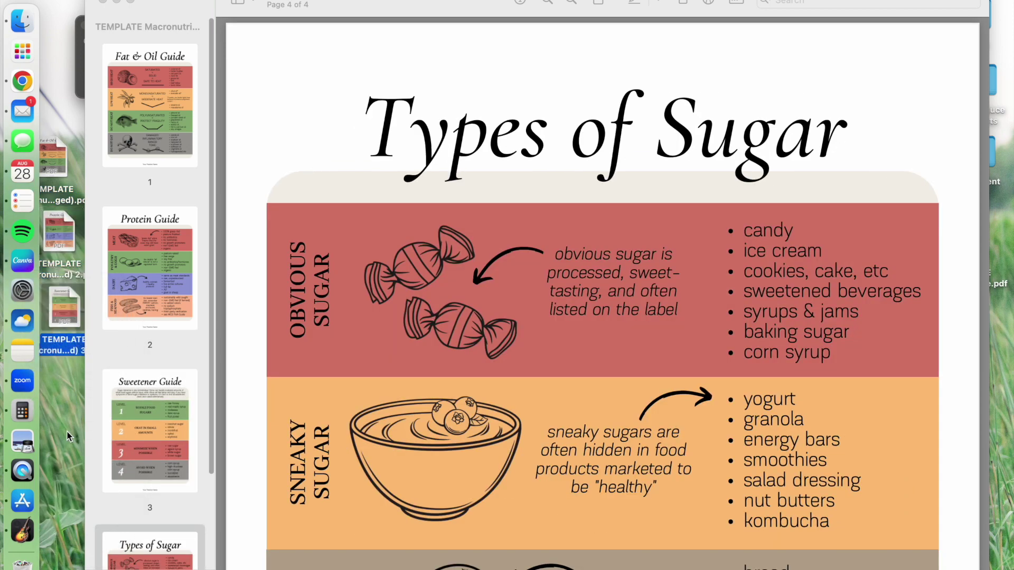
{"action": "left_click", "coordinate": [115, 2]}
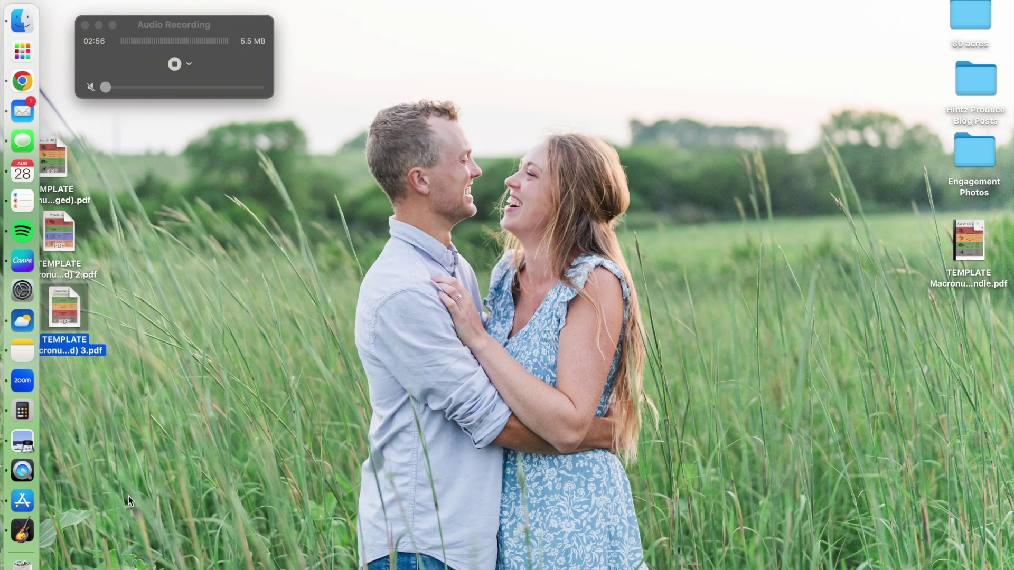
Move the three split PDFs into one column on the desktop
{"action": "left_click_drag", "start_coordinate": [166, 312], "coordinate": [90, 207]}
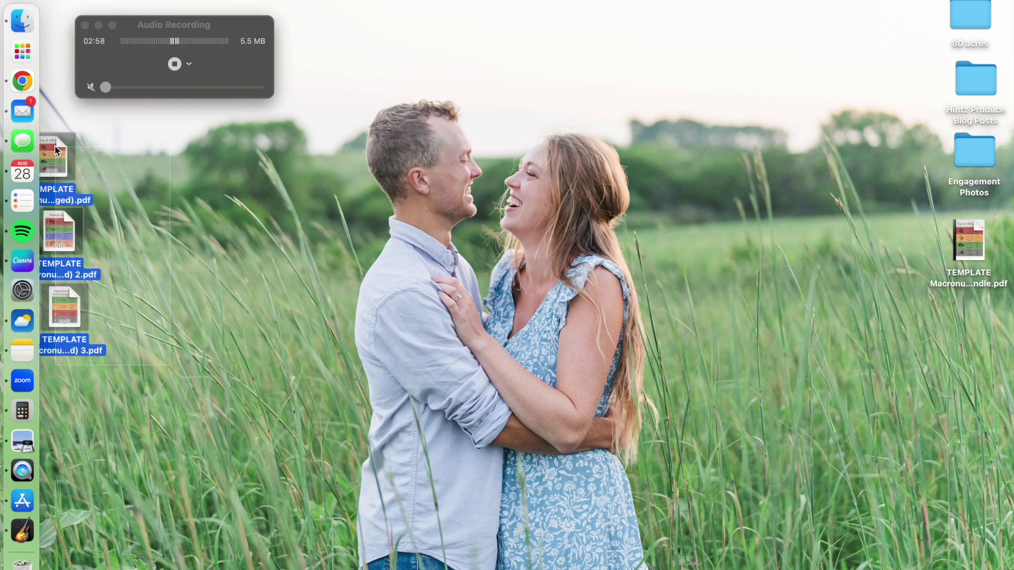
{"action": "left_click_drag", "start_coordinate": [53, 150], "coordinate": [563, 154]}
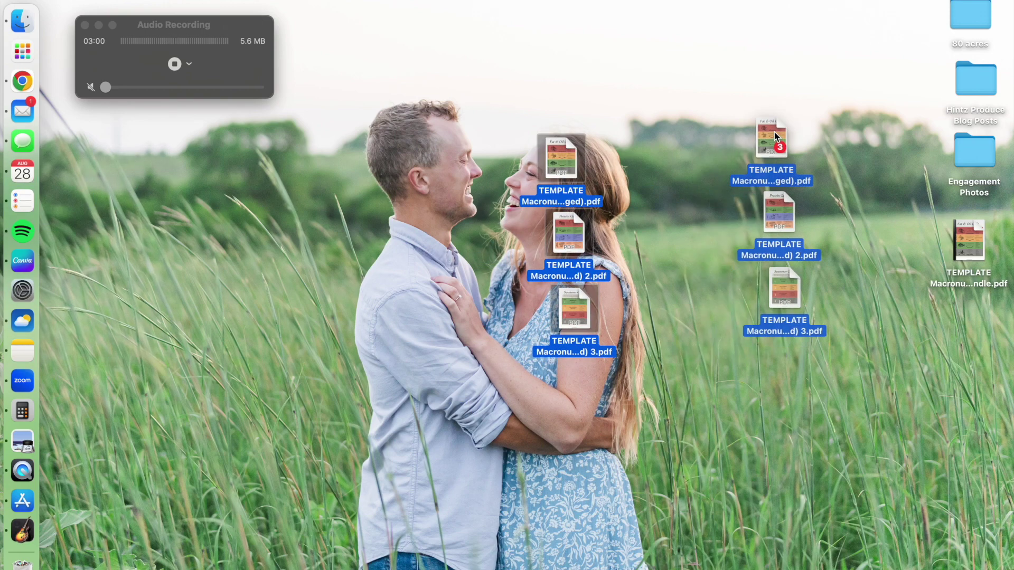
{"action": "left_click", "coordinate": [777, 489]}
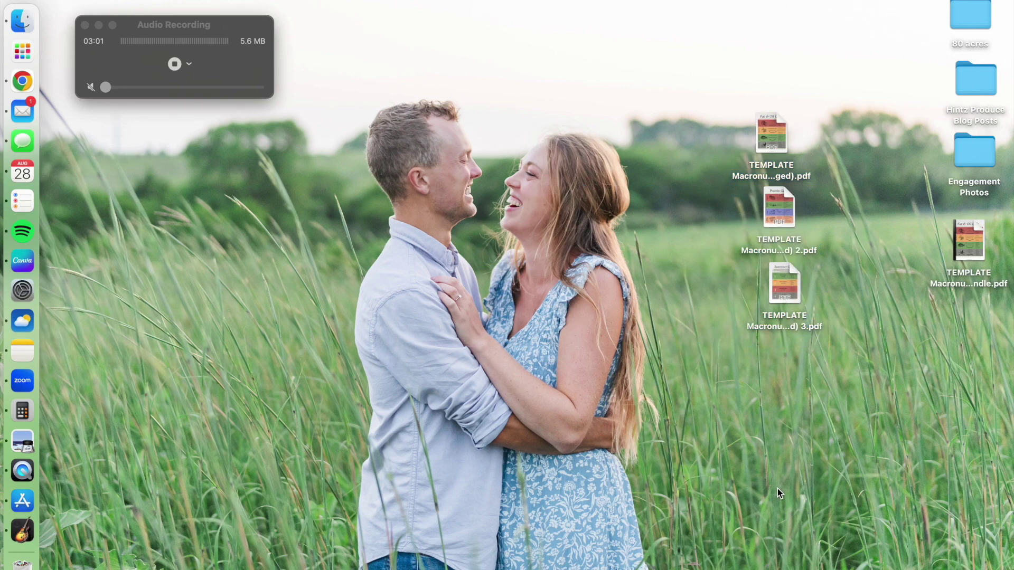
Rename the merged PDF to 'FAt & OIl Guide' and line the fourth PDF up below the others
{"action": "right_click", "coordinate": [763, 170]}
{"action": "left_click", "coordinate": [679, 254]}
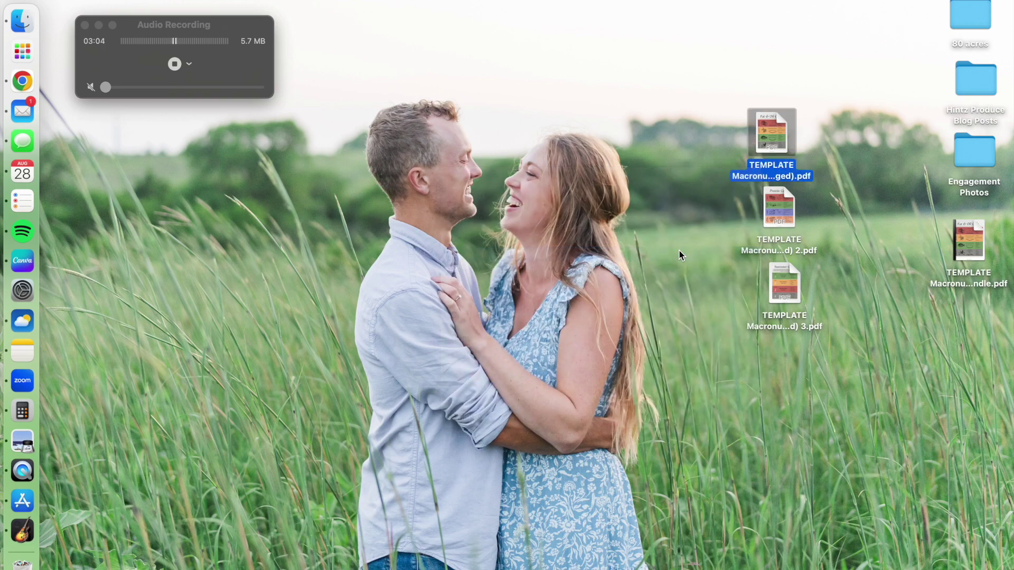
{"action": "type", "text": "FAt & OIl Guide"}
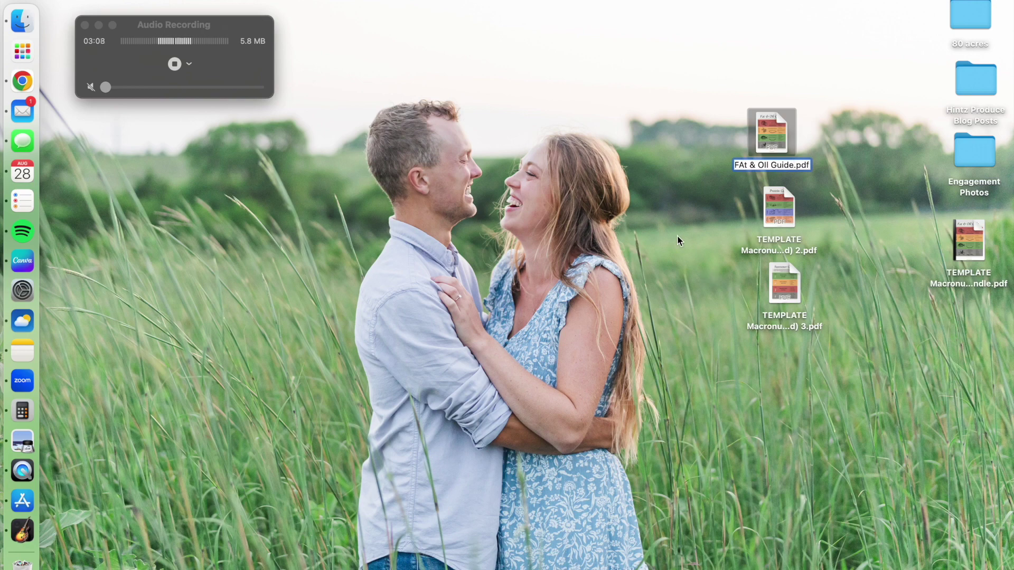
{"action": "key", "text": "Return"}
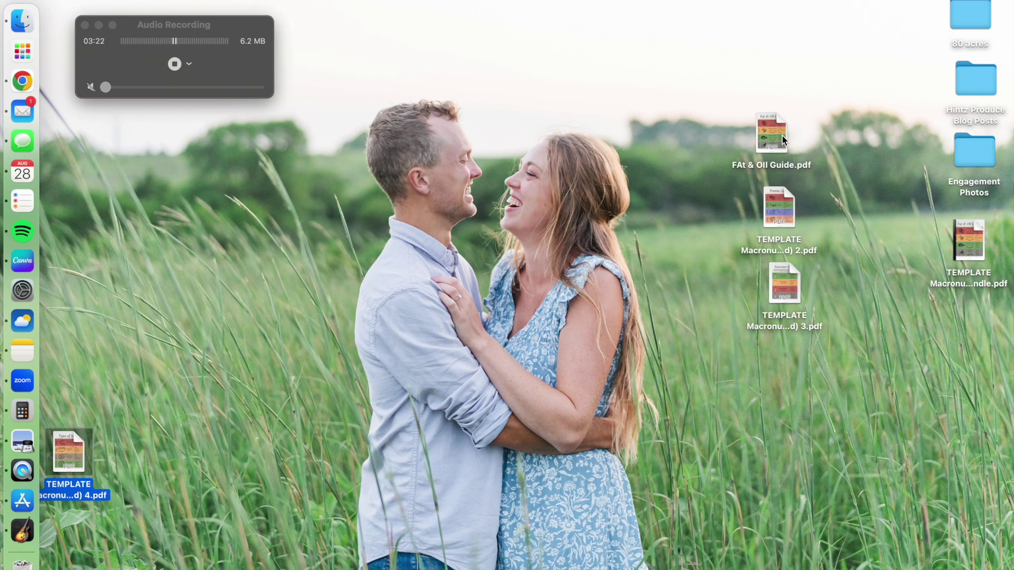
{"action": "left_click_drag", "start_coordinate": [68, 450], "coordinate": [786, 363]}
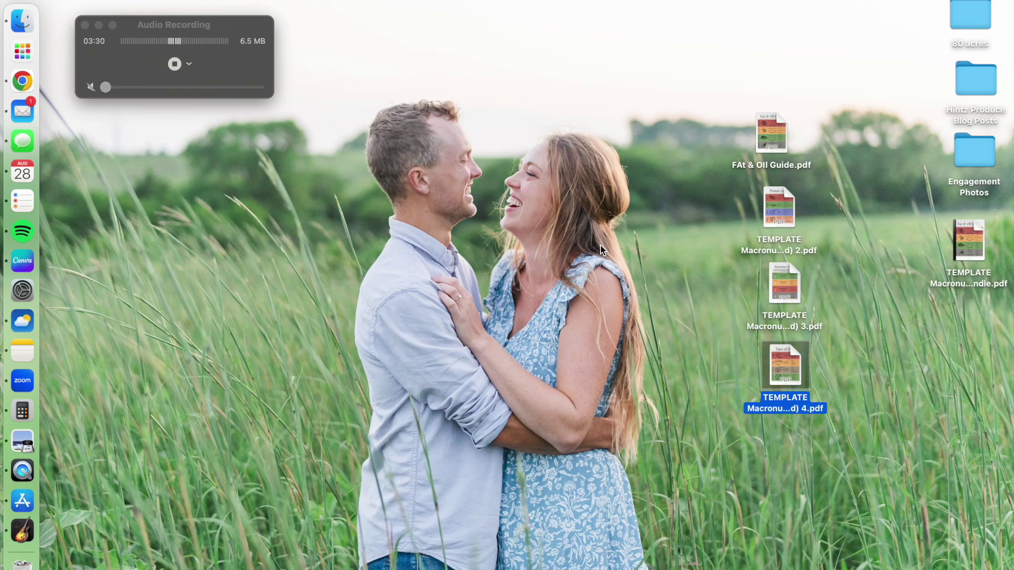
{"action": "key", "text": "ctrl+Left"}
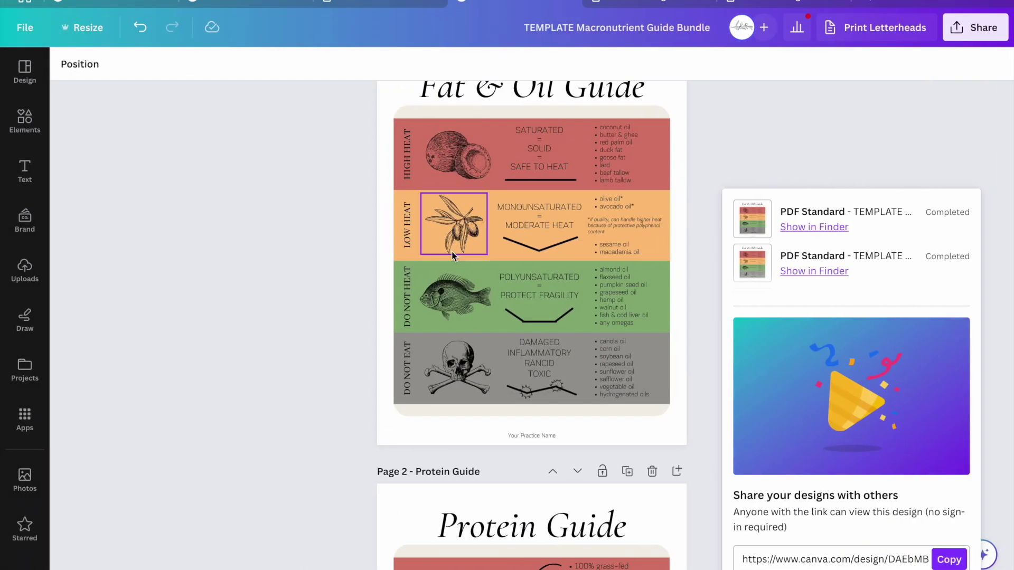
Show the MASTER ALL 1 design's pages in grid view
{"action": "scroll", "coordinate": [452, 256], "scroll_direction": "up", "scroll_amount": 2}
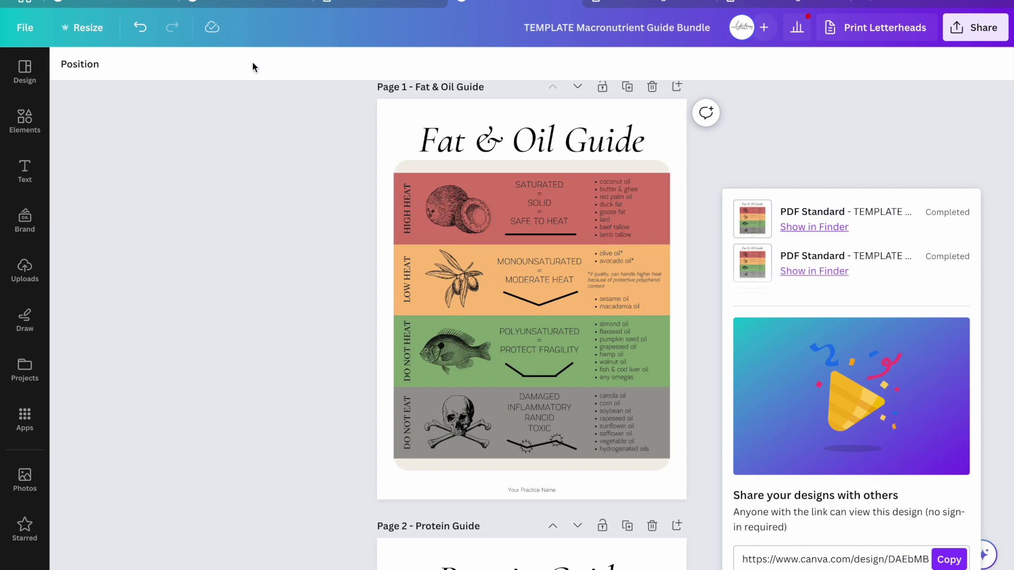
{"action": "left_click", "coordinate": [380, 6]}
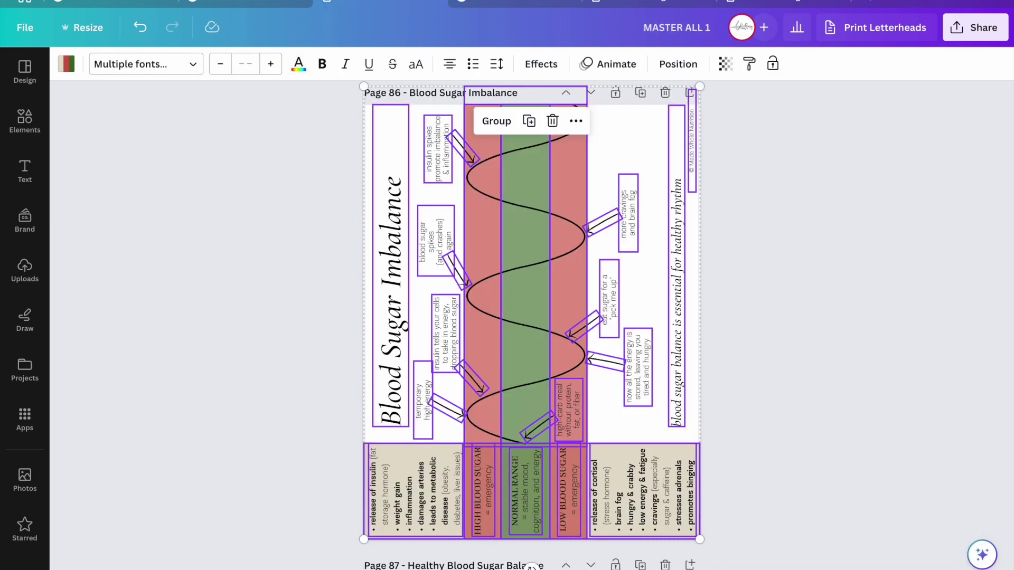
{"action": "key", "text": "ctrl+alt+g"}
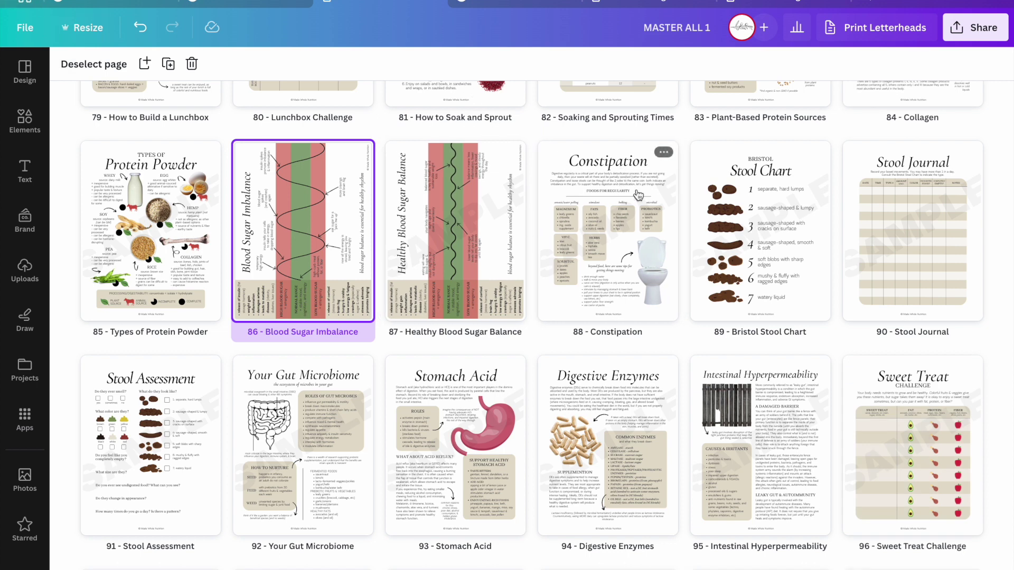
Search Canva designs for 'constipation', browse the results, then return to the desktop
{"action": "left_click", "coordinate": [26, 4]}
{"action": "left_click", "coordinate": [467, 31]}
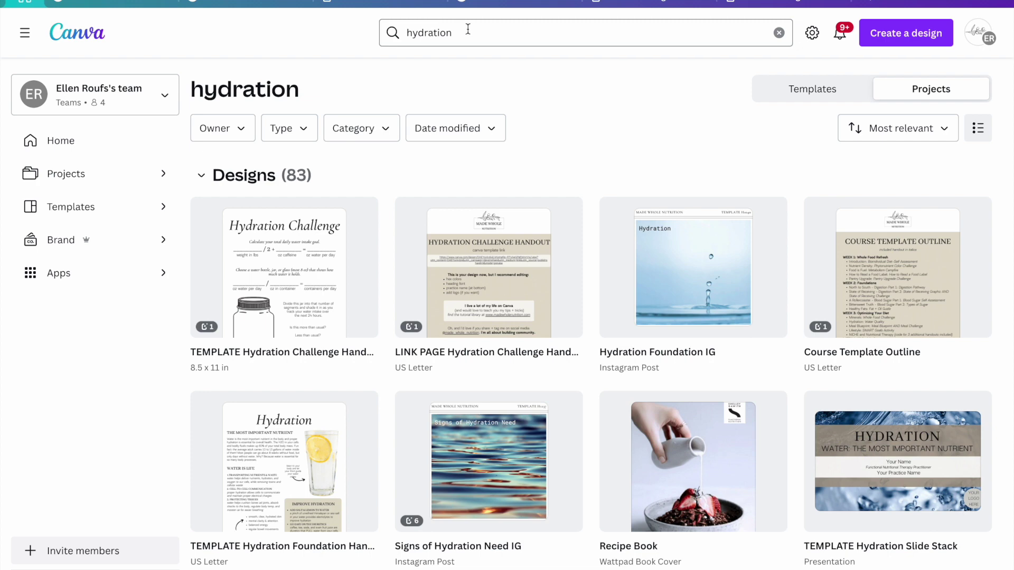
{"action": "key", "text": "ctrl+a"}
{"action": "type", "text": "constipation"}
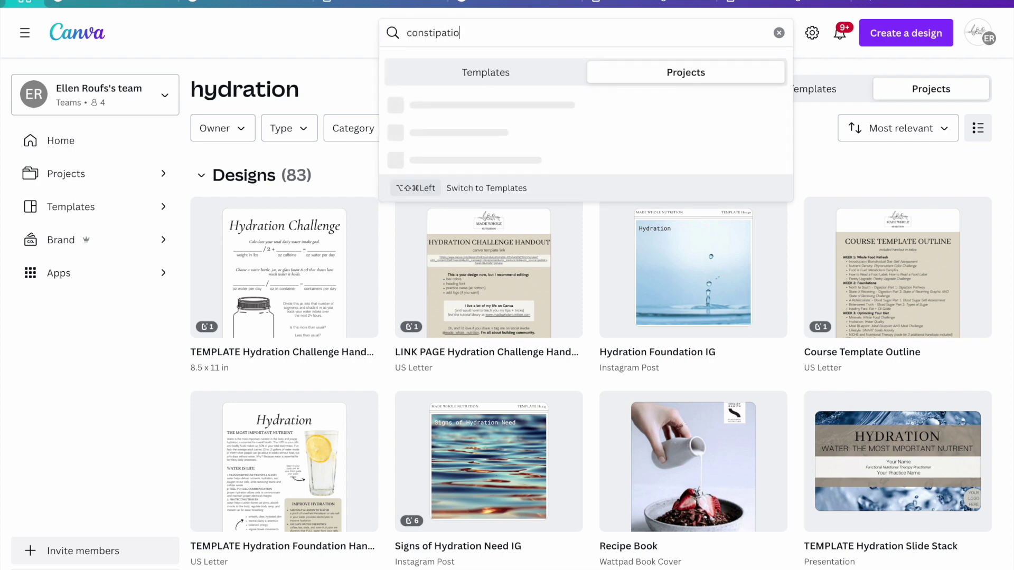
{"action": "key", "text": "Return"}
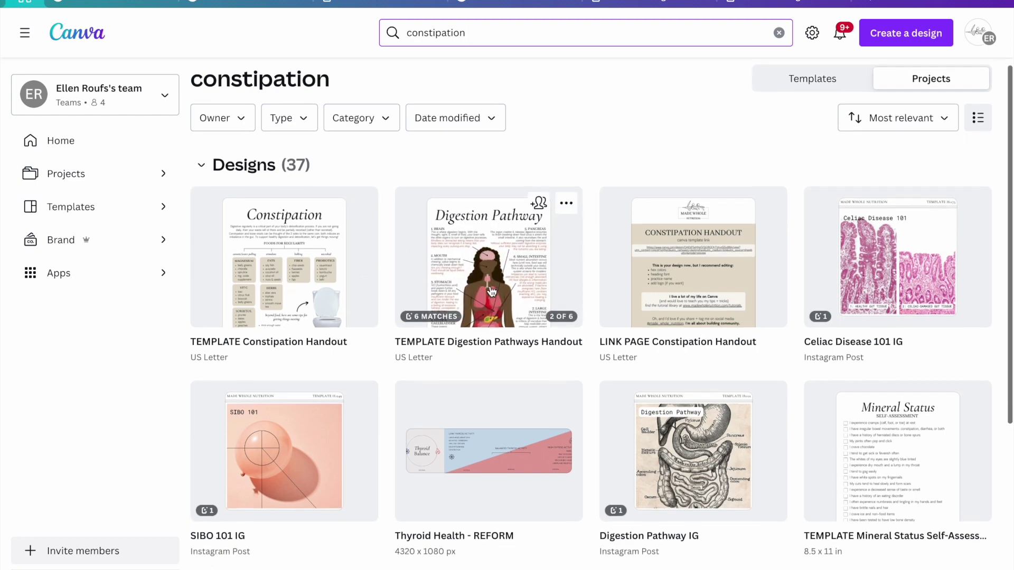
{"action": "scroll", "coordinate": [493, 285], "scroll_direction": "down", "scroll_amount": 4}
{"action": "scroll", "coordinate": [493, 291], "scroll_direction": "down", "scroll_amount": 2}
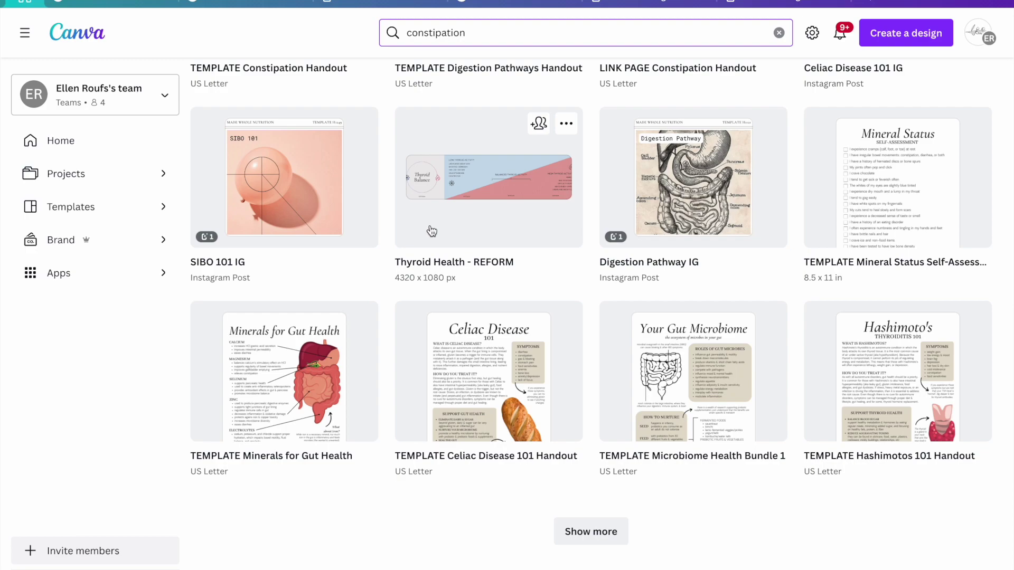
{"action": "scroll", "coordinate": [432, 231], "scroll_direction": "up", "scroll_amount": 6}
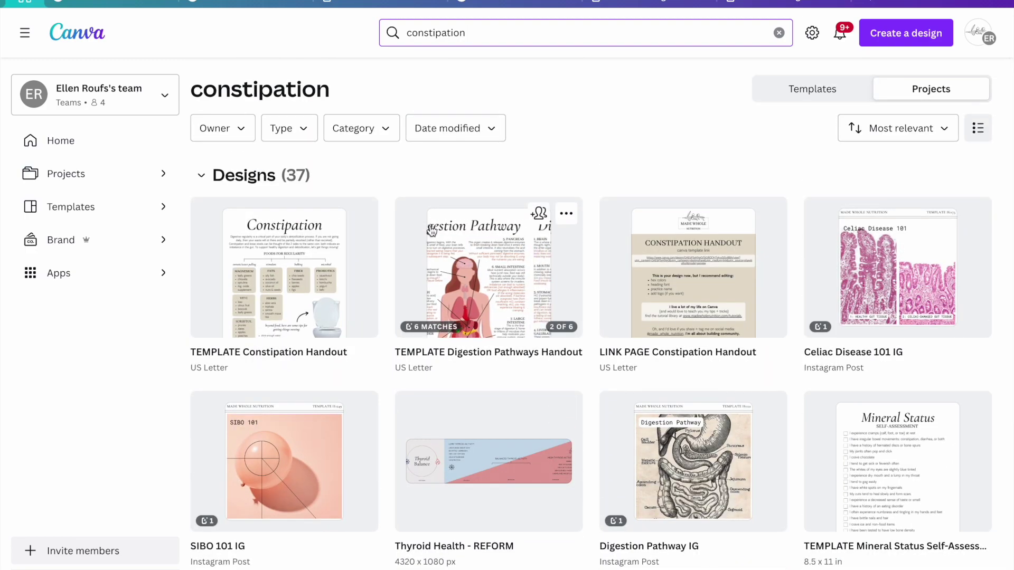
{"action": "key", "text": "ctrl+Right"}
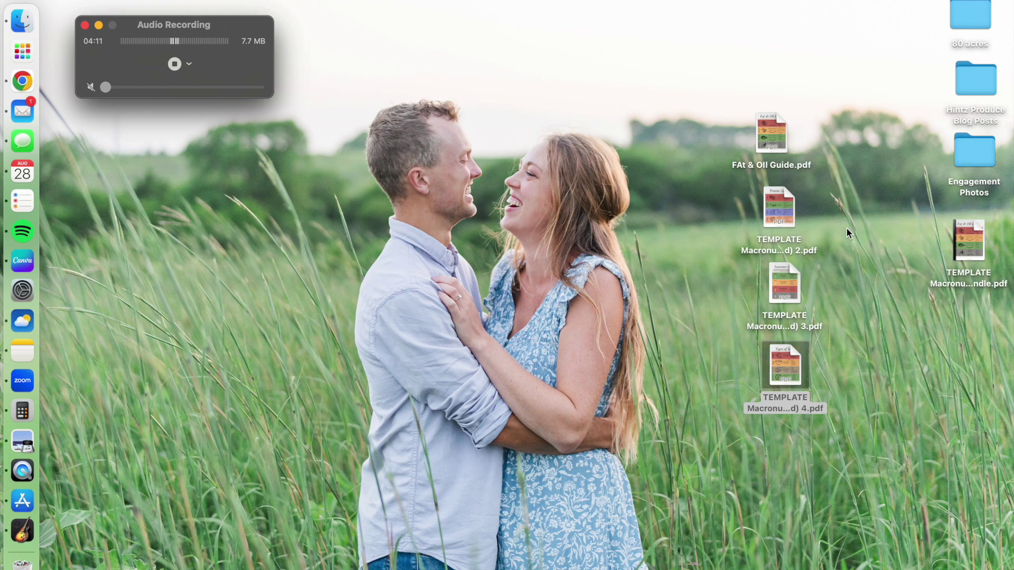
Open FAt & Oil Guide.pdf in Preview, Rotate Right into landscape, and close it
{"action": "double_click", "coordinate": [766, 151]}
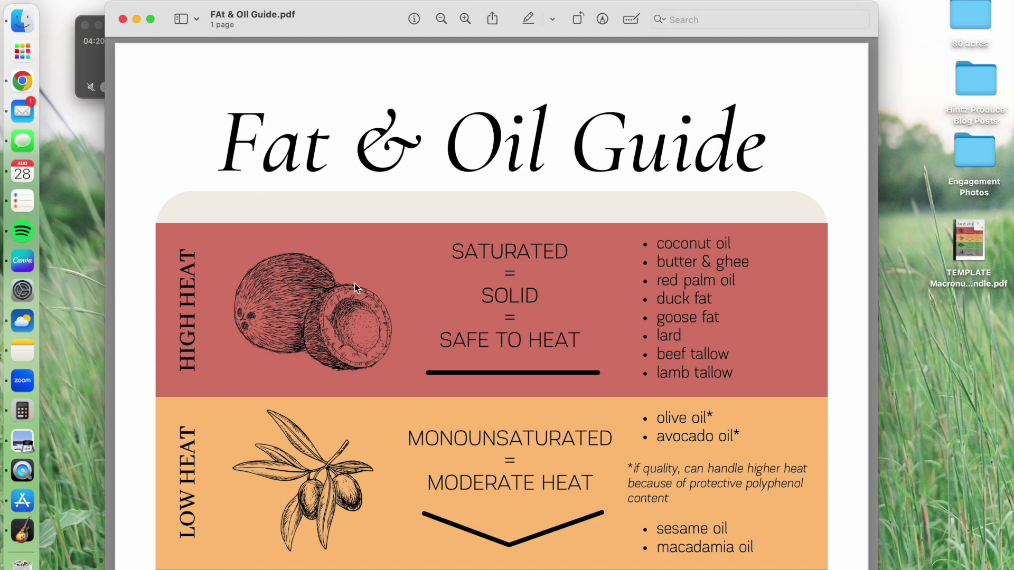
{"action": "scroll", "coordinate": [360, 283], "scroll_direction": "down", "scroll_amount": 10}
{"action": "scroll", "coordinate": [360, 283], "scroll_direction": "up", "scroll_amount": 10}
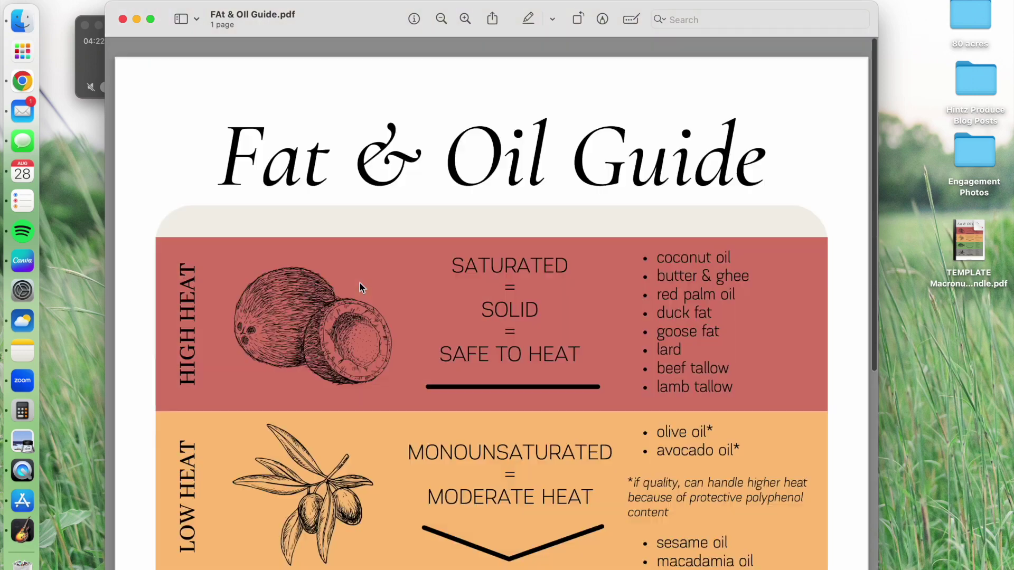
{"action": "left_click", "coordinate": [208, 0]}
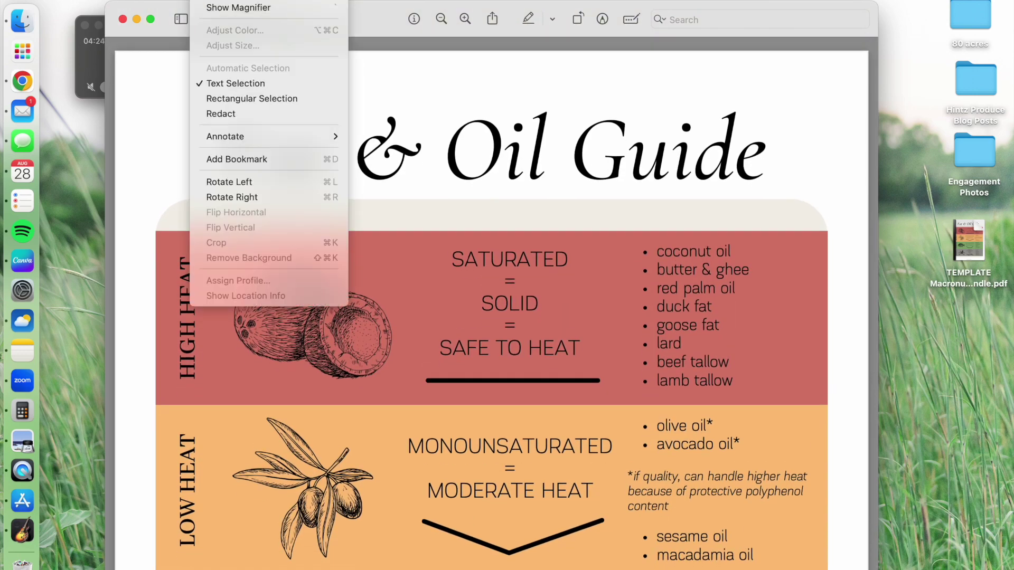
{"action": "left_click", "coordinate": [278, 199]}
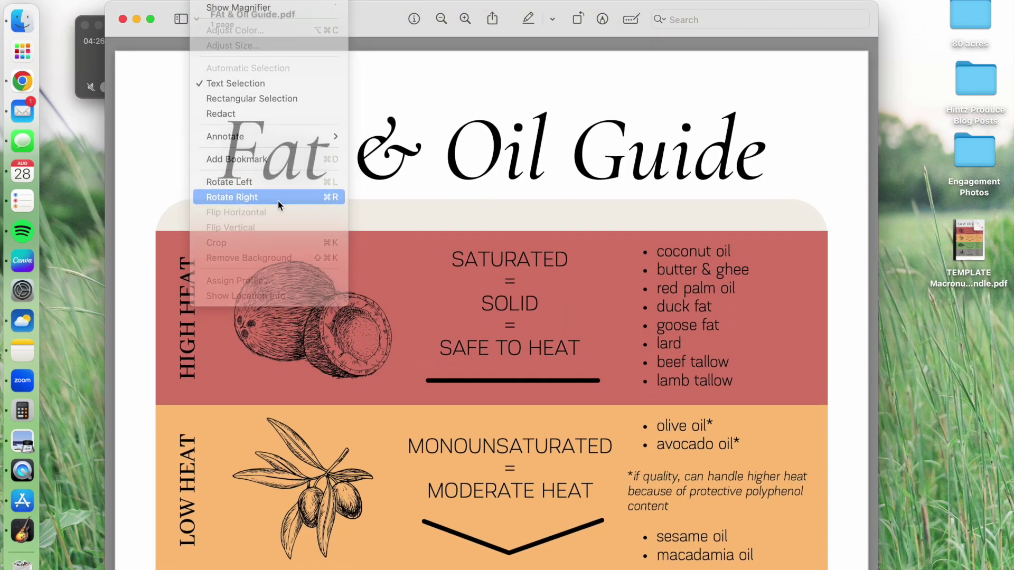
{"action": "scroll", "coordinate": [446, 358], "scroll_direction": "up", "scroll_amount": 2}
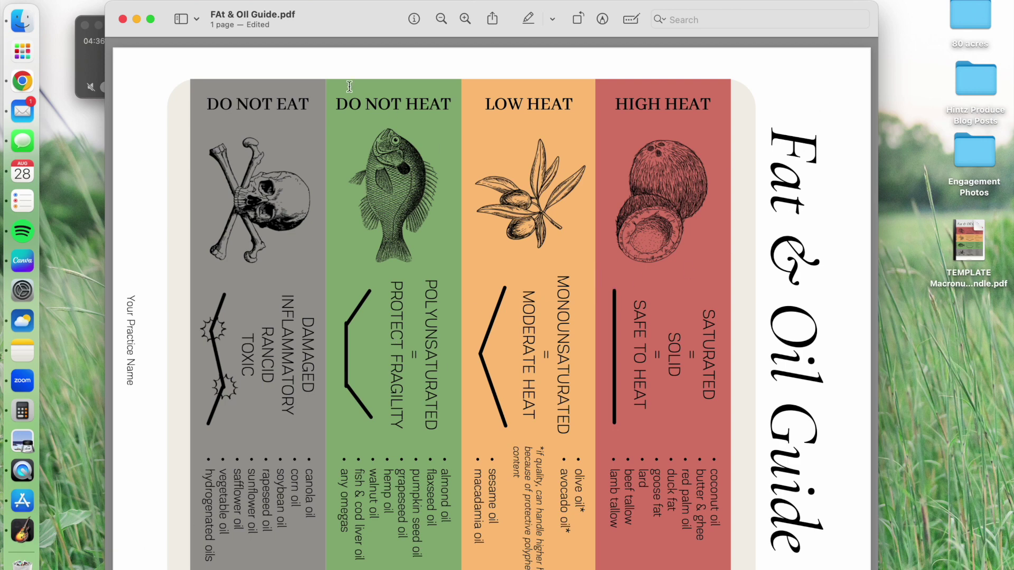
{"action": "left_click", "coordinate": [123, 19]}
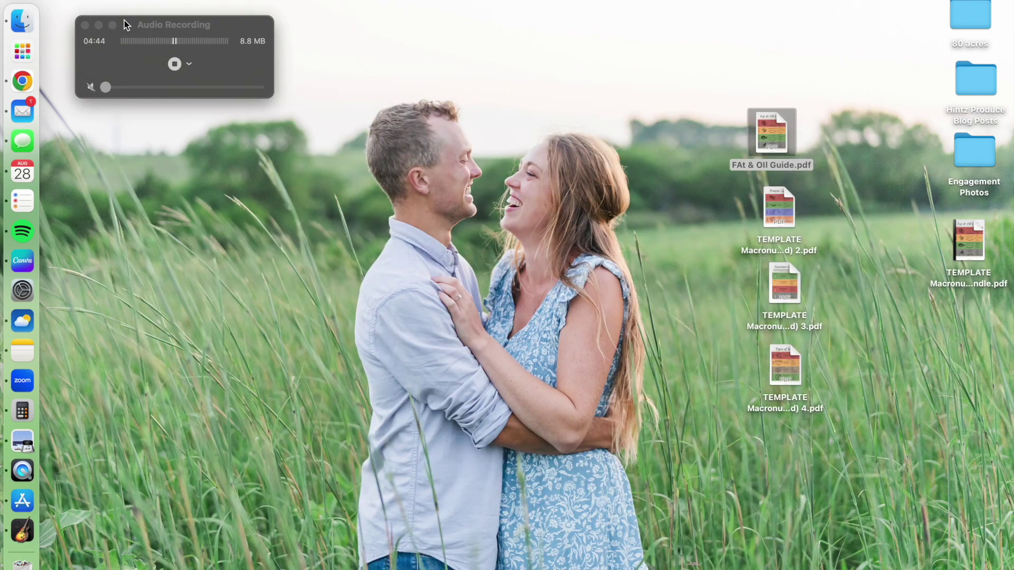